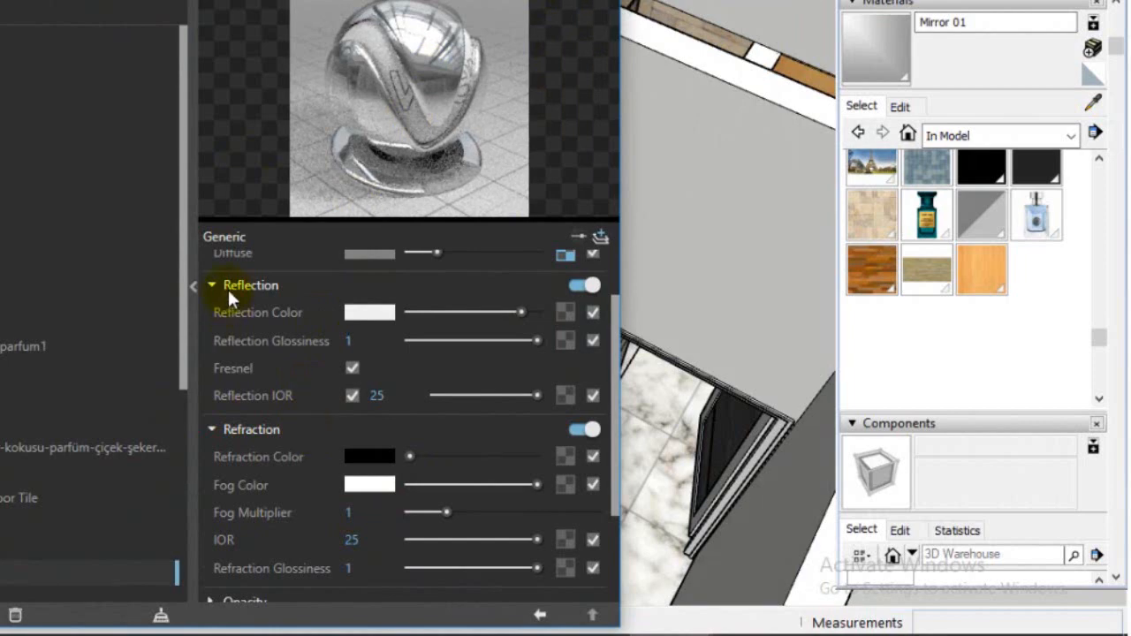
# Examine the Mirror 01 material's diffuse, reflection and refraction settings in the V-Ray Asset Editor
pyautogui.scroll(2, 416, 327)
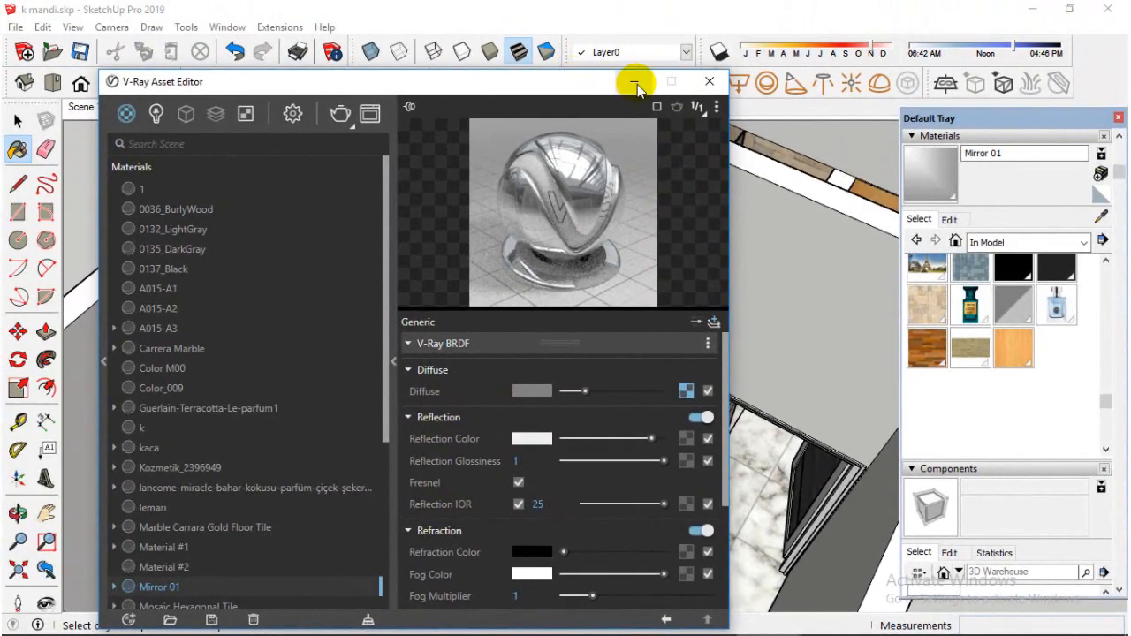
pyautogui.click(635, 84)
# Sample the material of the wardrobe's sliding door frame and examine its V-Ray reflection settings
pyautogui.click(1102, 216)
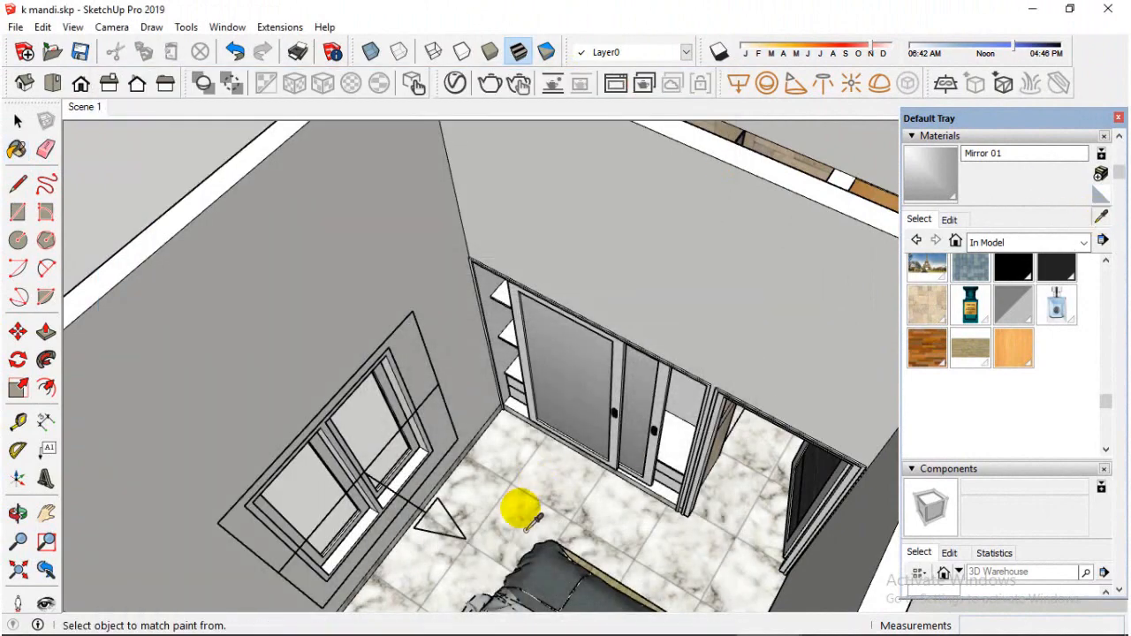
pyautogui.scroll(6, 651, 420)
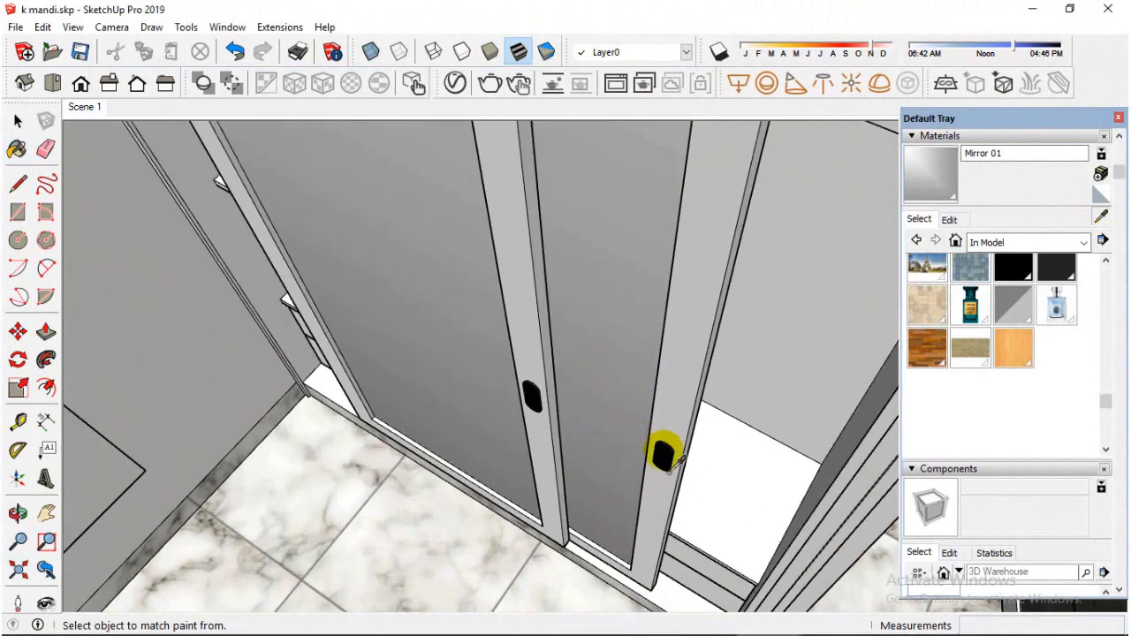
pyautogui.scroll(-3, 633, 449)
pyautogui.moveTo(689, 385); pyautogui.dragTo(684, 322, button='middle')
pyautogui.click(683, 320)
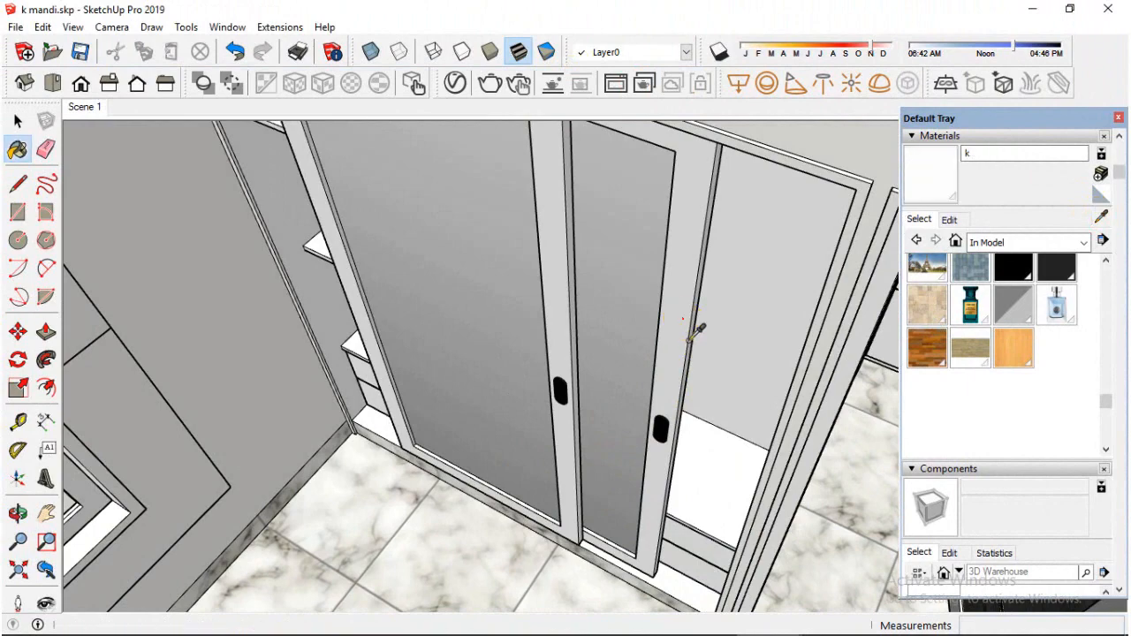
pyautogui.click(974, 159)
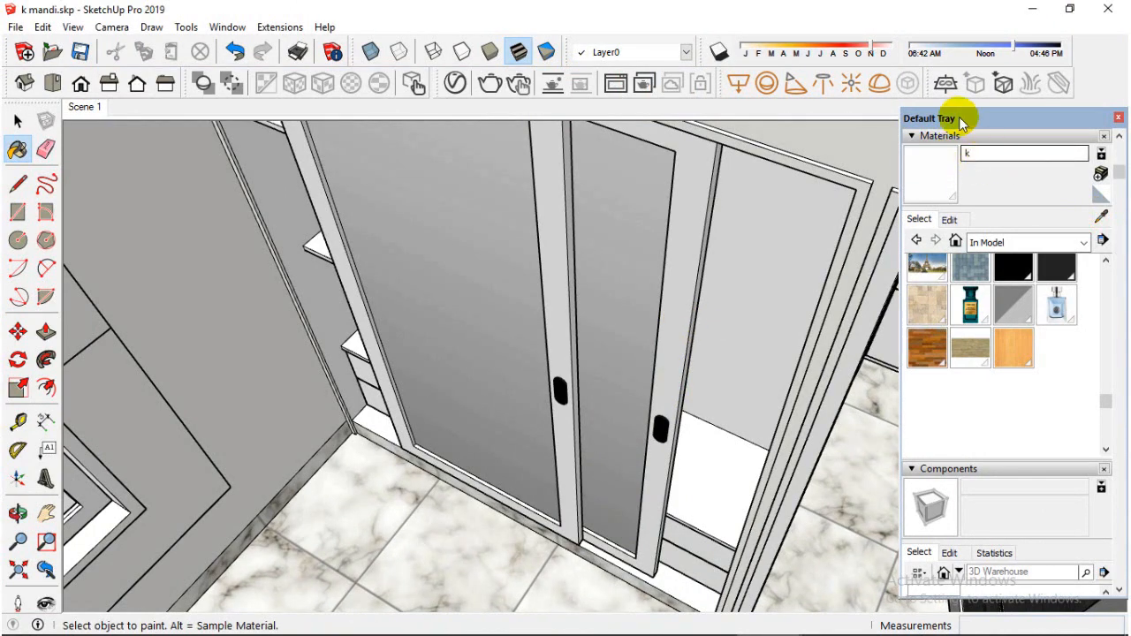
pyautogui.click(454, 83)
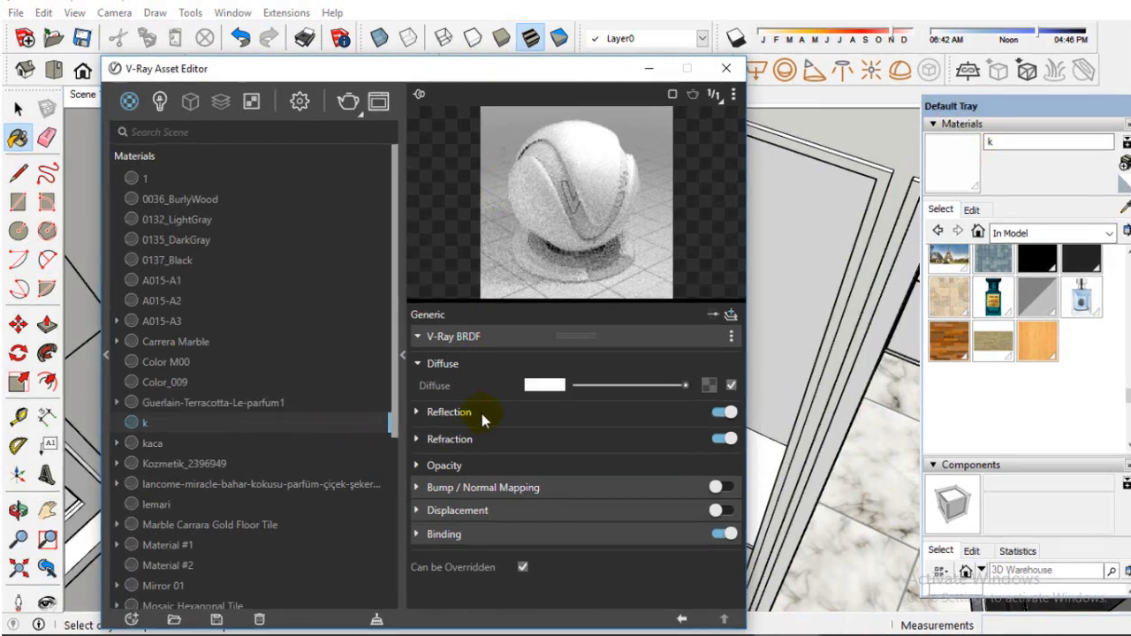
pyautogui.click(469, 417)
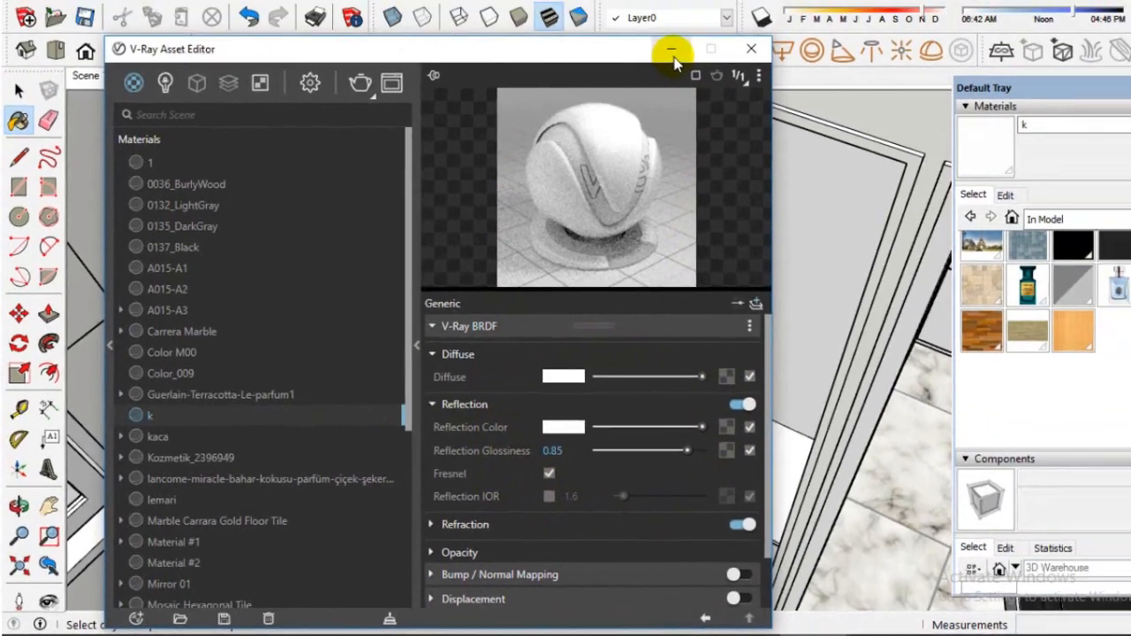
pyautogui.click(675, 53)
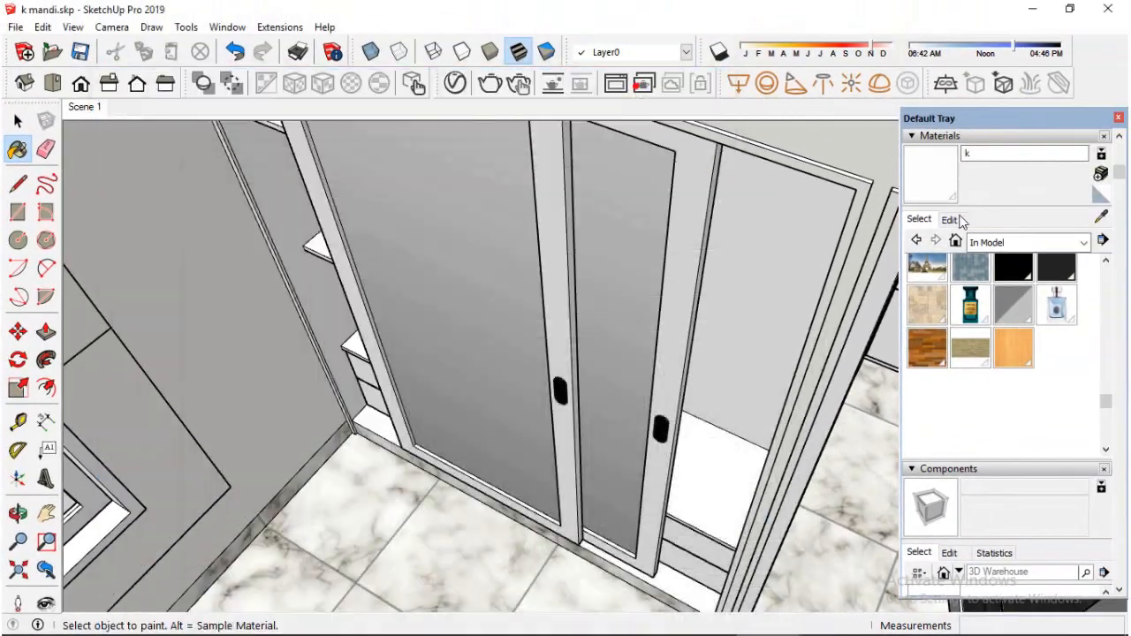
# Sample the material of the wardrobe's inner body and examine its V-Ray reflection and refraction settings
pyautogui.click(1102, 220)
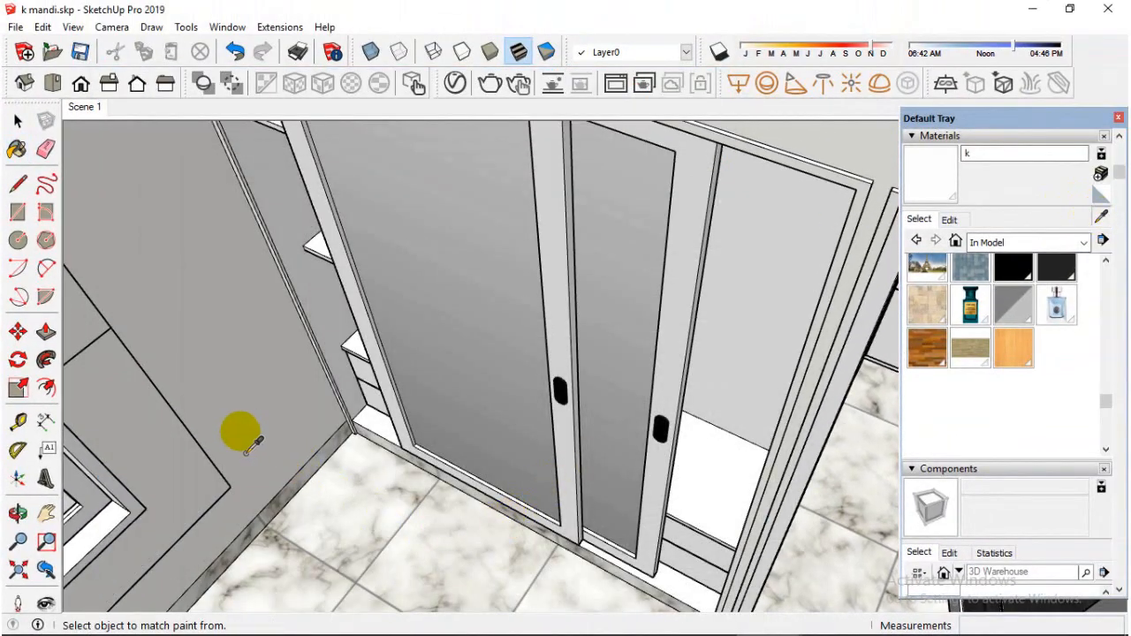
pyautogui.scroll(-1, 504, 411)
pyautogui.click(672, 504)
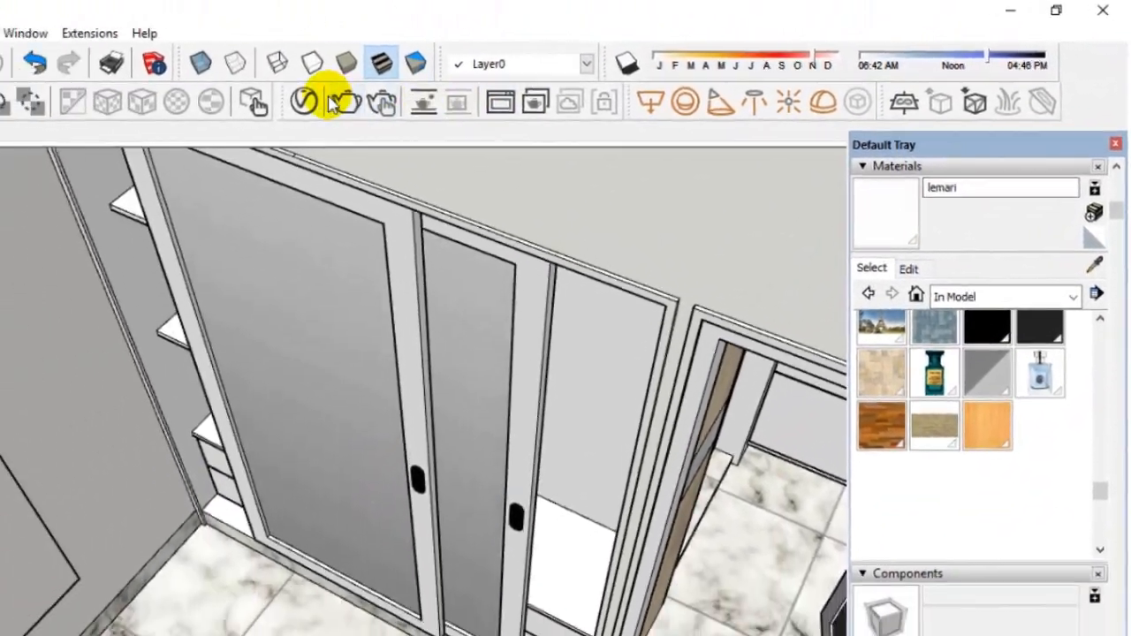
pyautogui.click(305, 99)
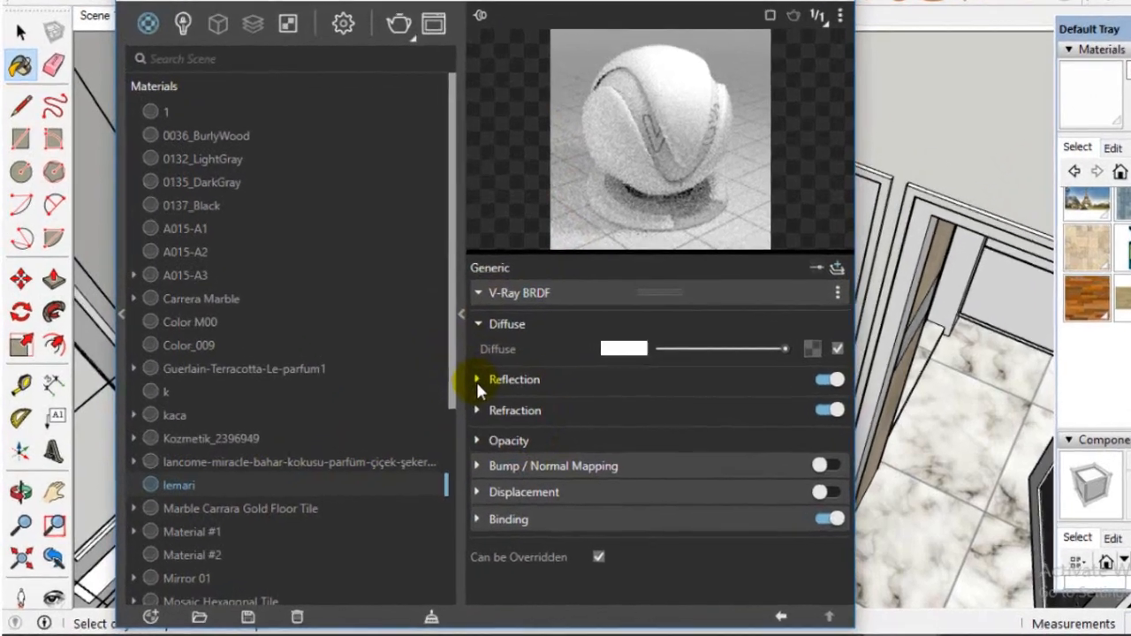
pyautogui.click(433, 417)
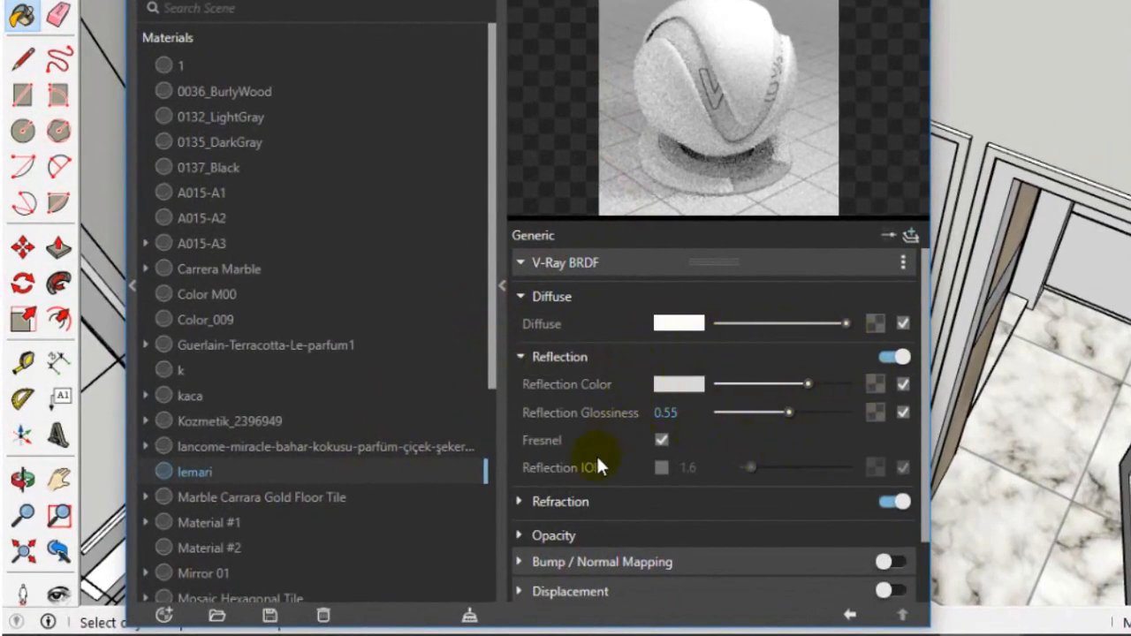
pyautogui.click(566, 504)
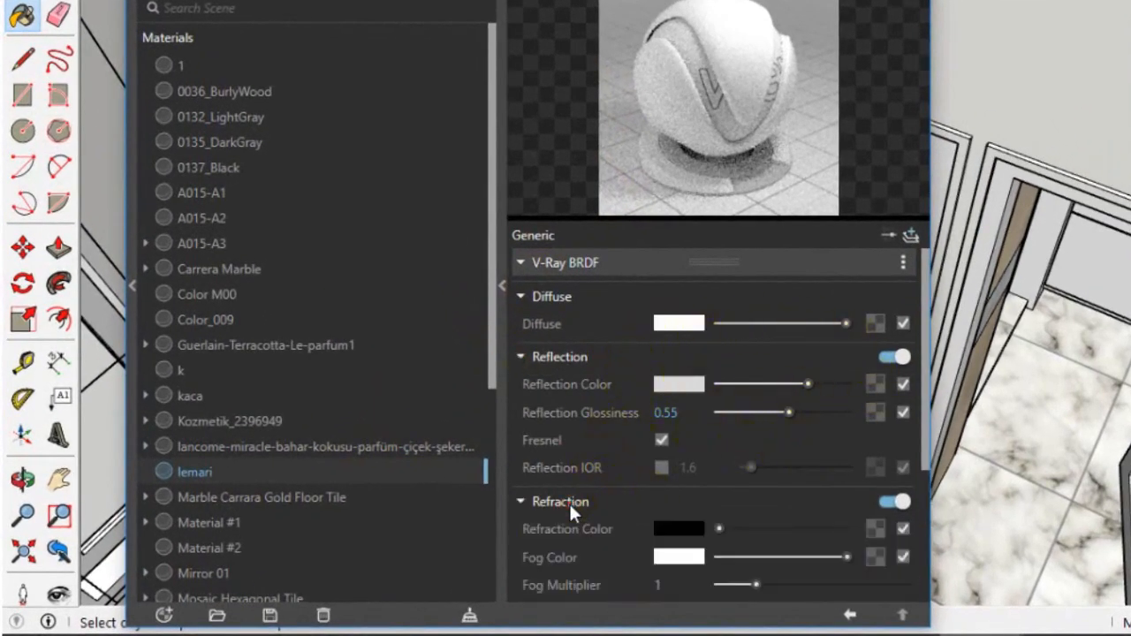
pyautogui.click(569, 502)
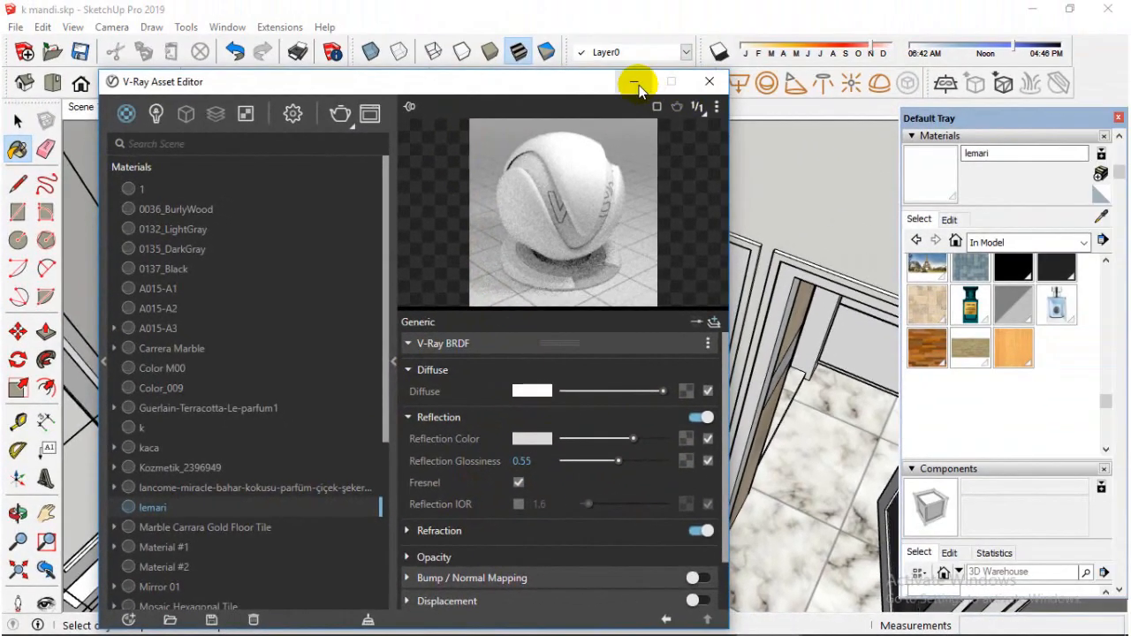
pyautogui.click(774, 31)
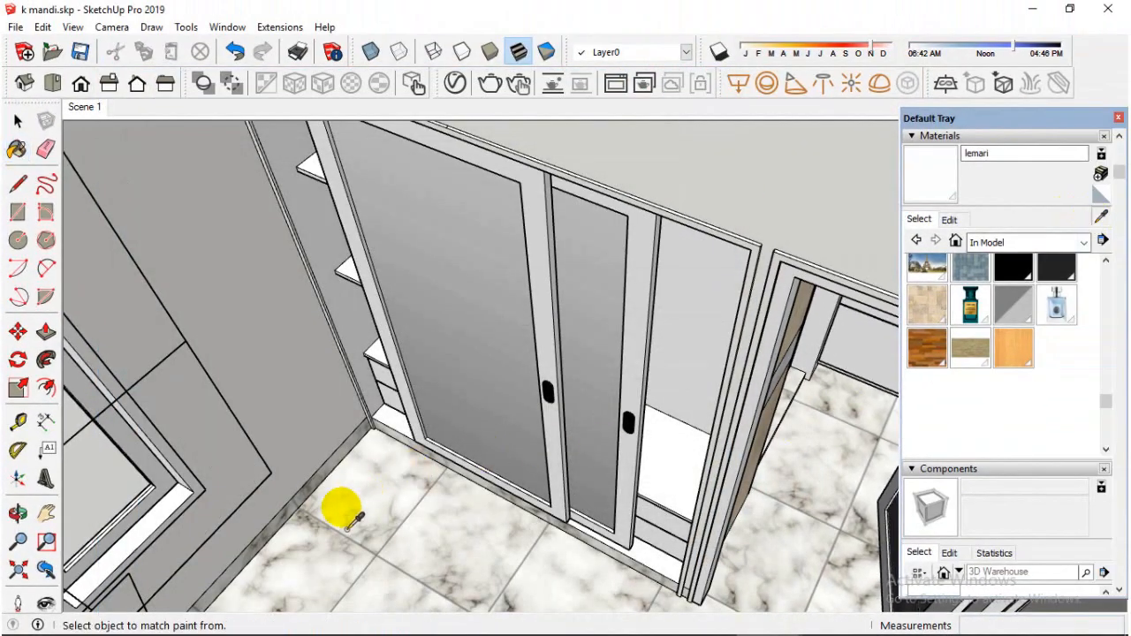
# Sample the bedroom's marble floor material and examine its V-Ray reflection and refraction settings
pyautogui.moveTo(345, 522)
pyautogui.mouseDown(button='middle')
pyautogui.moveTo(586, 462)
pyautogui.moveTo(419, 500)
pyautogui.mouseUp(button='middle')
pyautogui.click(415, 502)
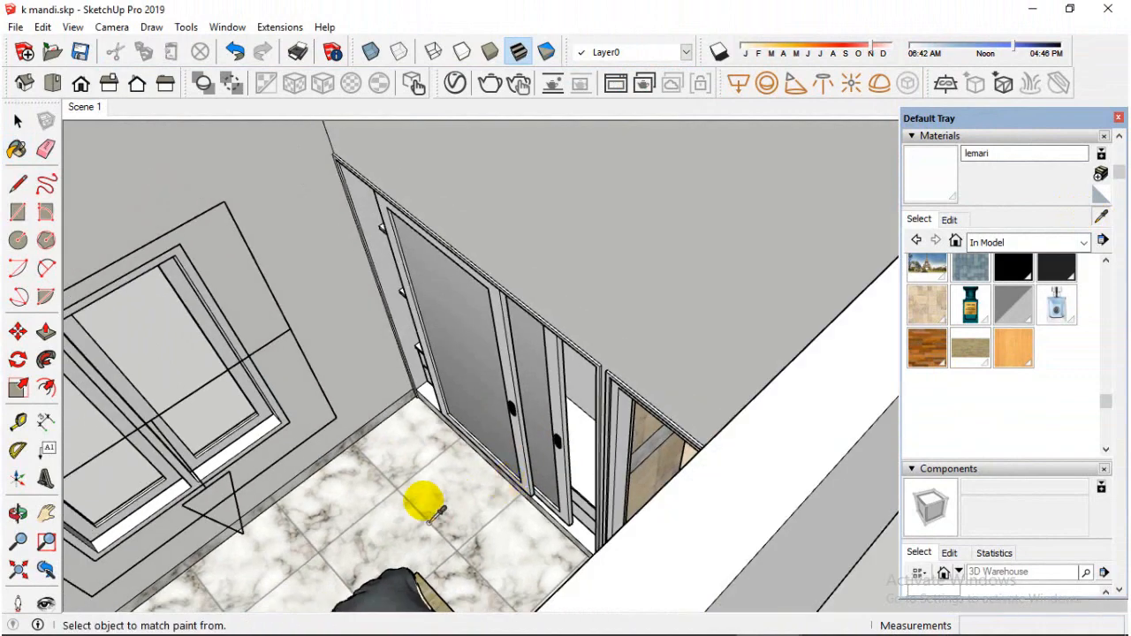
pyautogui.click(455, 84)
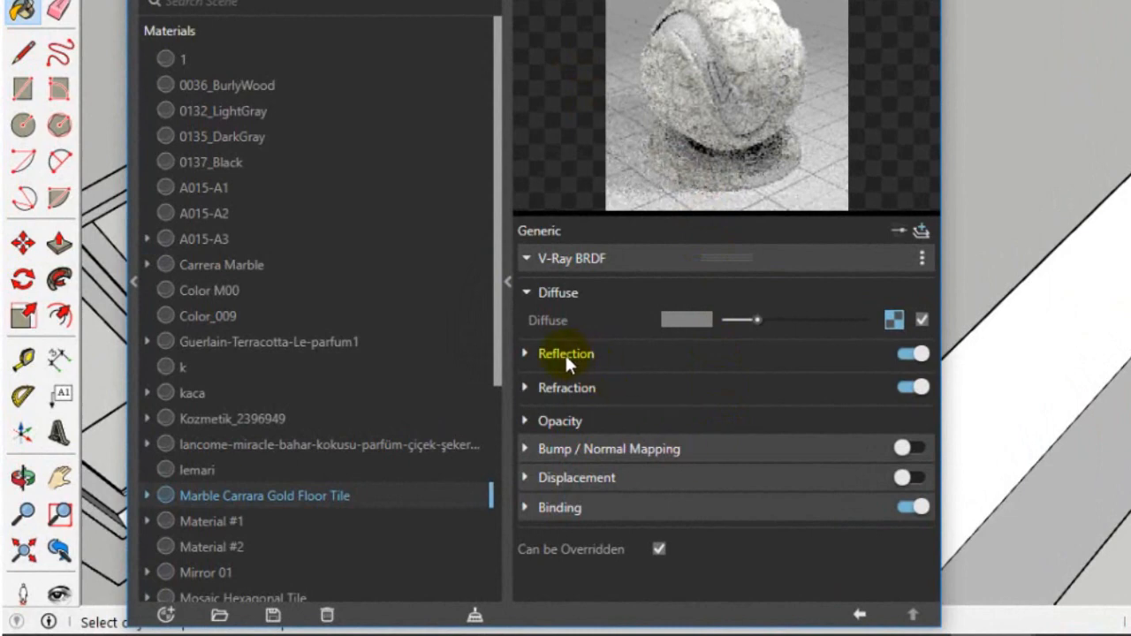
pyautogui.click(565, 354)
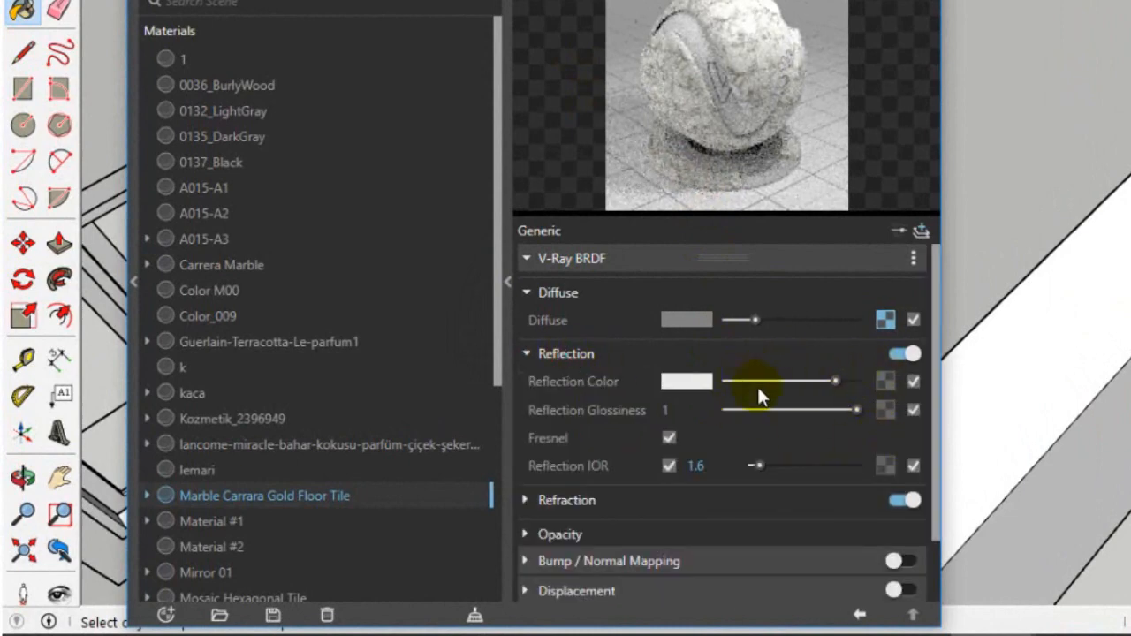
pyautogui.click(587, 500)
pyautogui.scroll(-1, 737, 505)
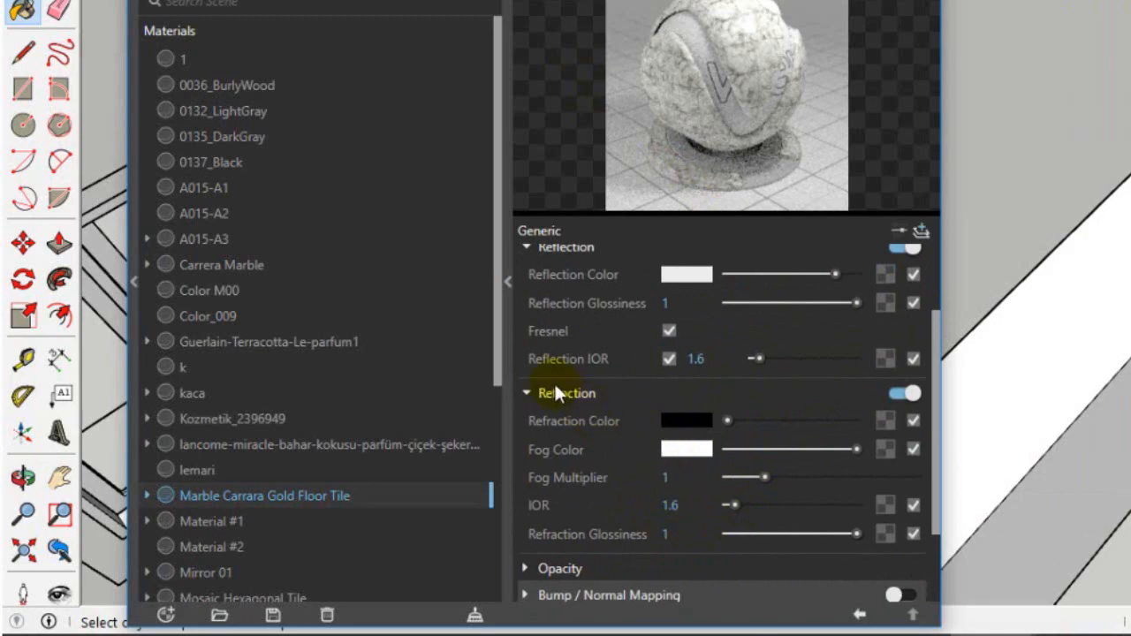
pyautogui.scroll(2, 549, 252)
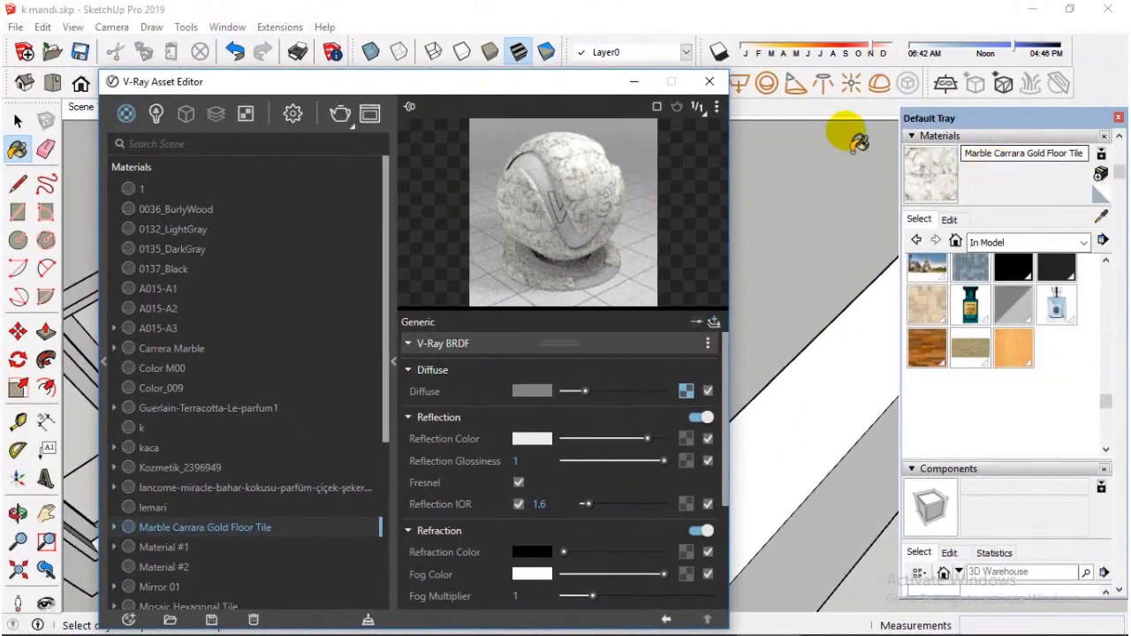
pyautogui.click(635, 81)
# Sample the bedroom window's glass material and examine its settings in the V-Ray Asset Editor
pyautogui.moveTo(601, 230); pyautogui.dragTo(597, 405, button='middle')
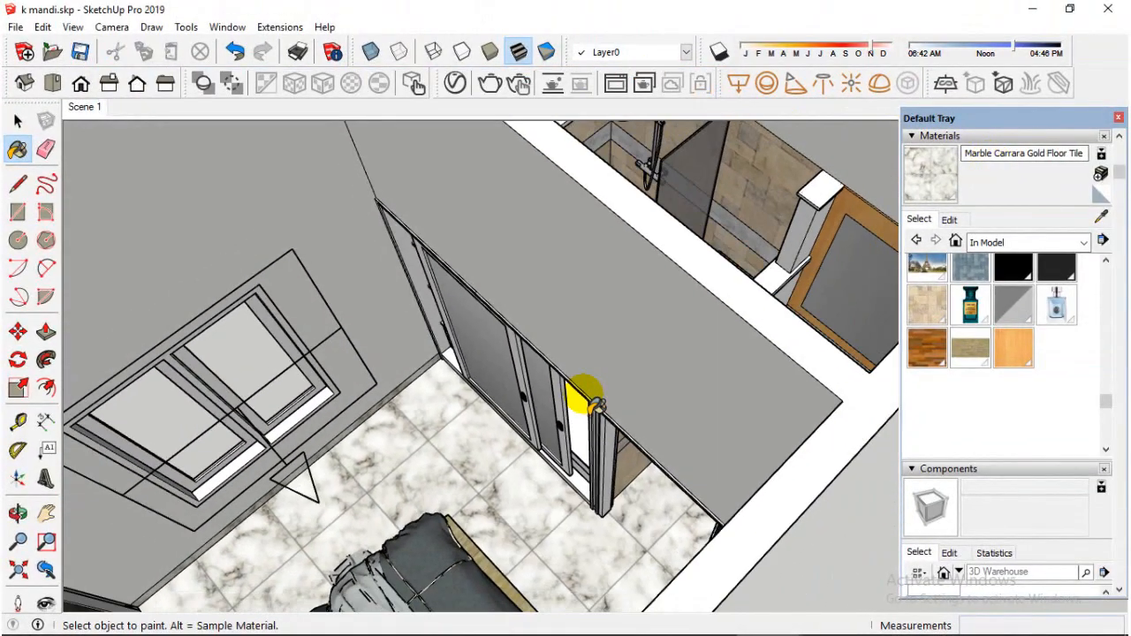
pyautogui.click(1102, 218)
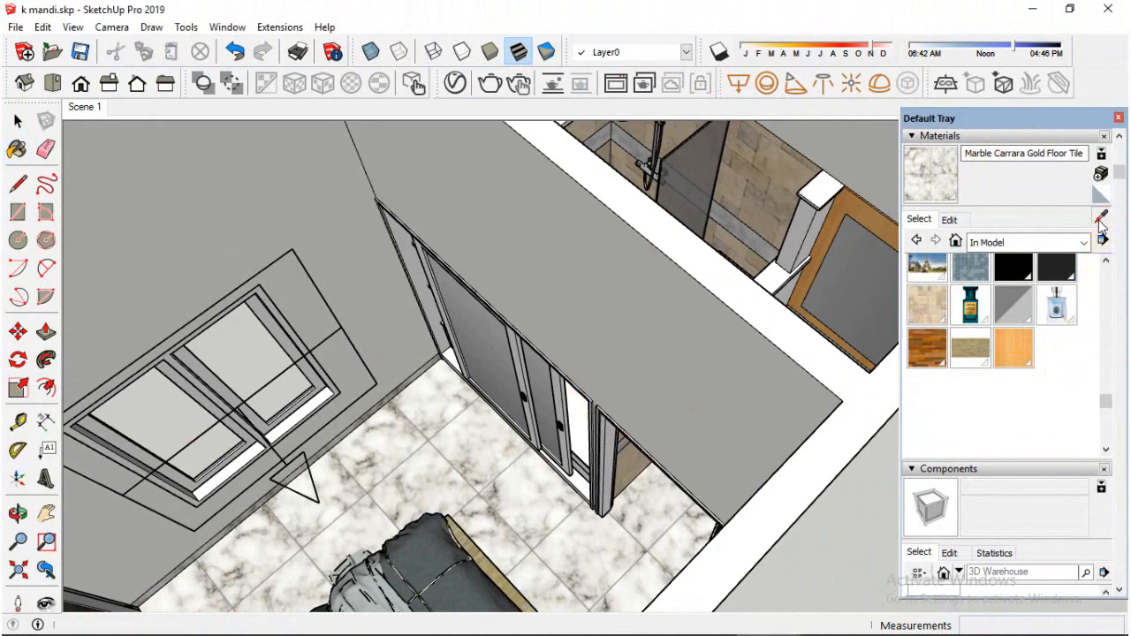
pyautogui.click(231, 382)
pyautogui.moveTo(232, 382); pyautogui.dragTo(252, 366, button='middle')
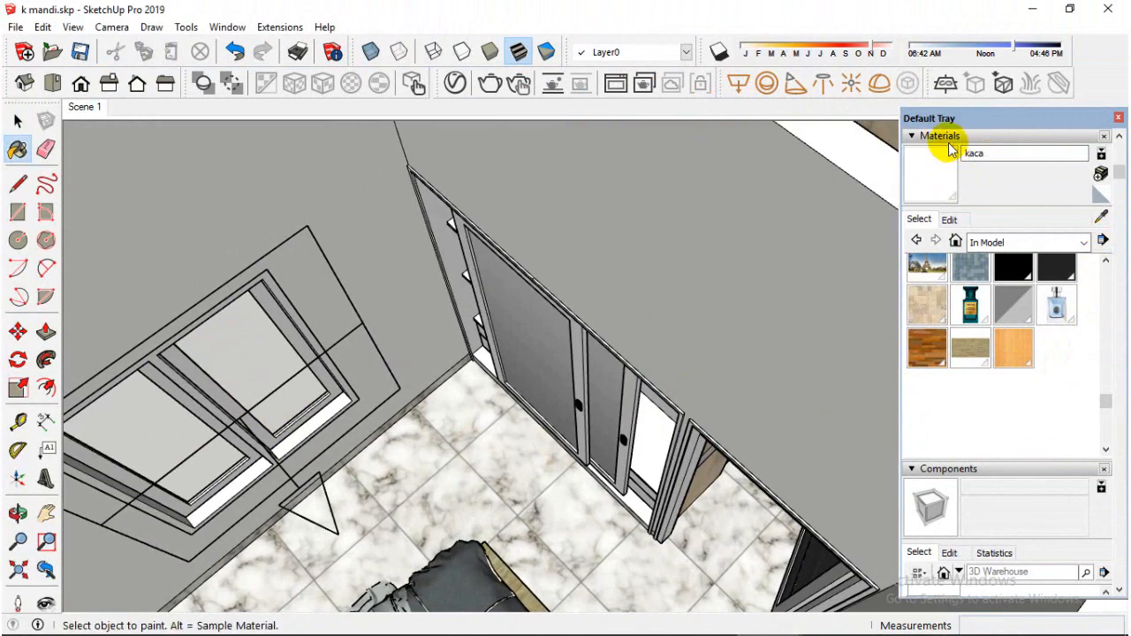
pyautogui.click(456, 82)
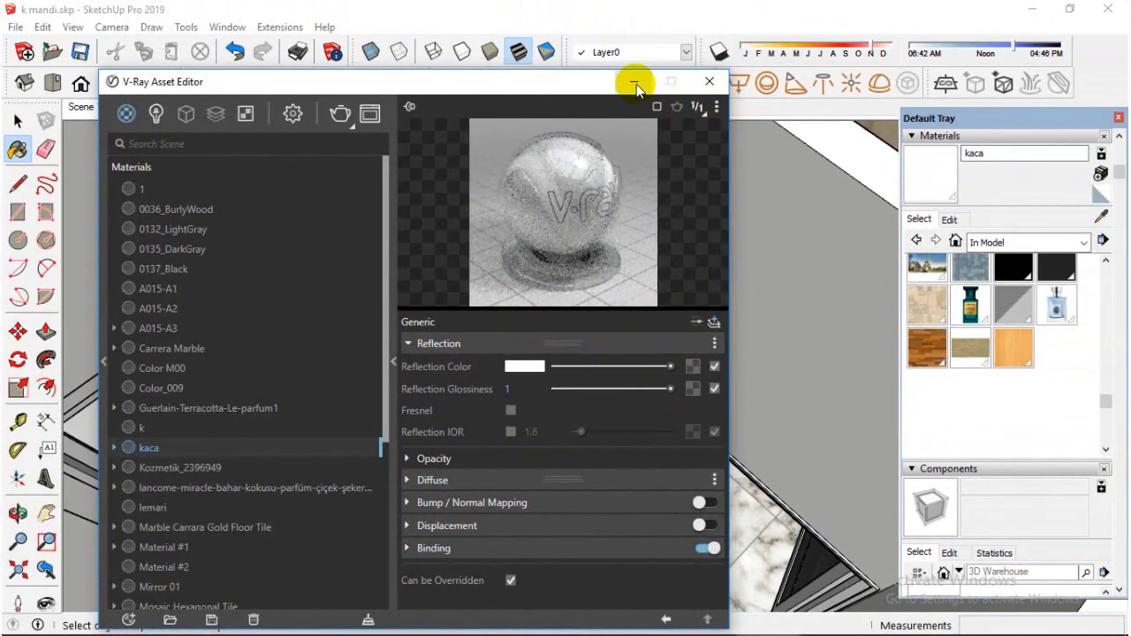
pyautogui.click(635, 81)
# Sample the frame material of the dark wood door beside the bed to identify it
pyautogui.click(1101, 216)
pyautogui.scroll(1, 540, 415)
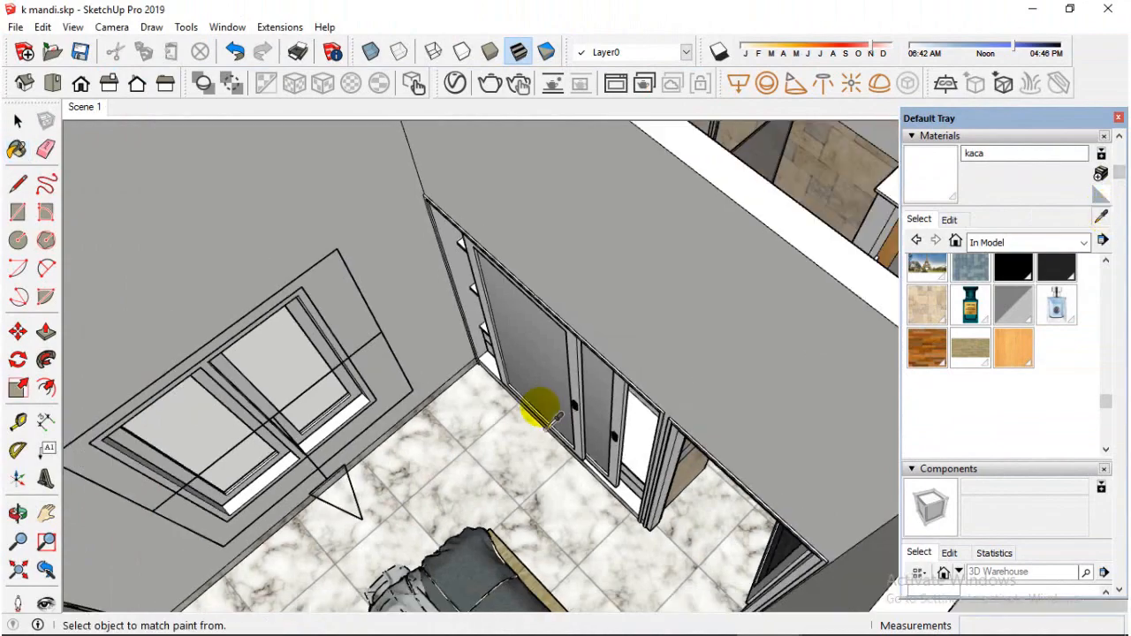
pyautogui.moveTo(544, 411)
pyautogui.mouseDown(button='middle')
pyautogui.moveTo(538, 450)
pyautogui.moveTo(569, 465)
pyautogui.moveTo(598, 460)
pyautogui.moveTo(353, 492)
pyautogui.moveTo(239, 376)
pyautogui.mouseUp(button='middle')
pyautogui.scroll(3, 237, 371)
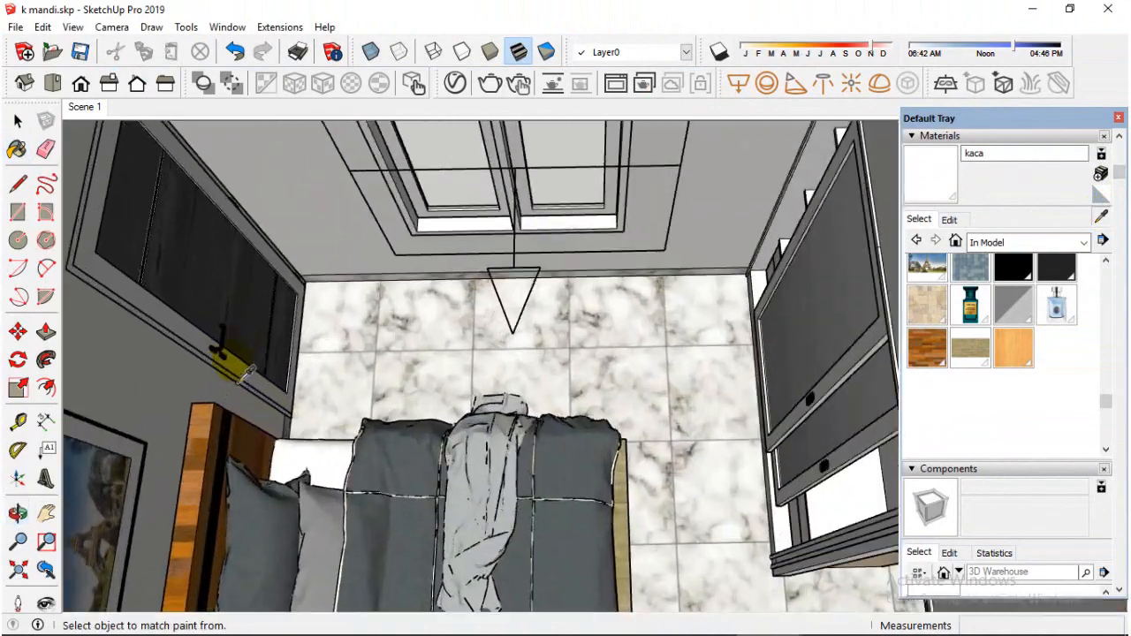
pyautogui.scroll(1, 243, 371)
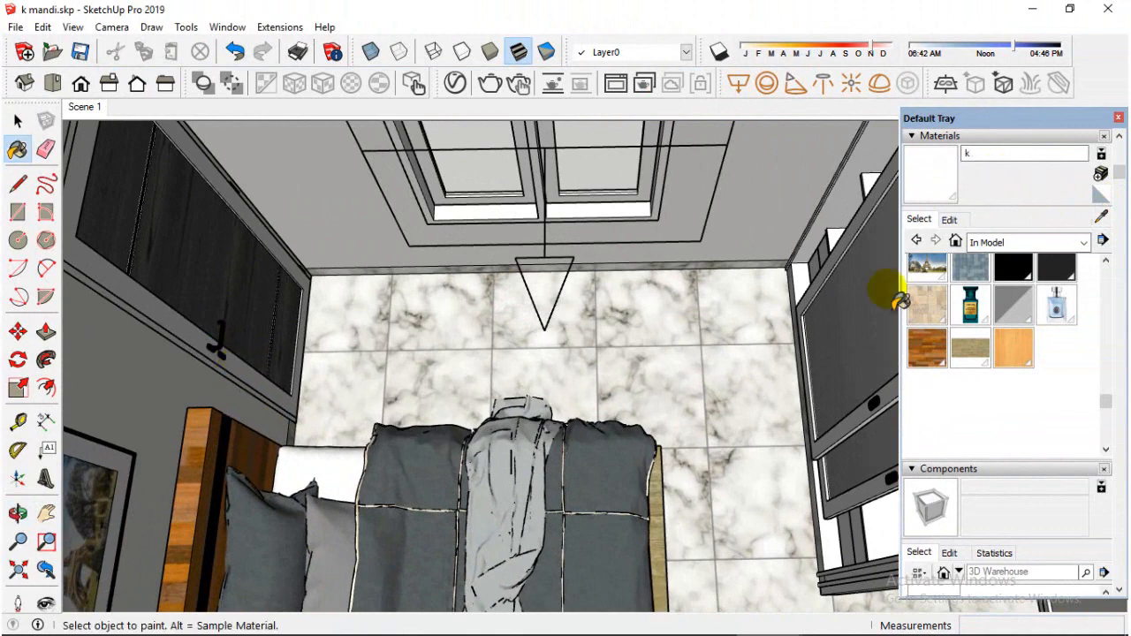
# Sample the bed headboard's wood material and examine its settings in the V-Ray Asset Editor
pyautogui.click(1101, 221)
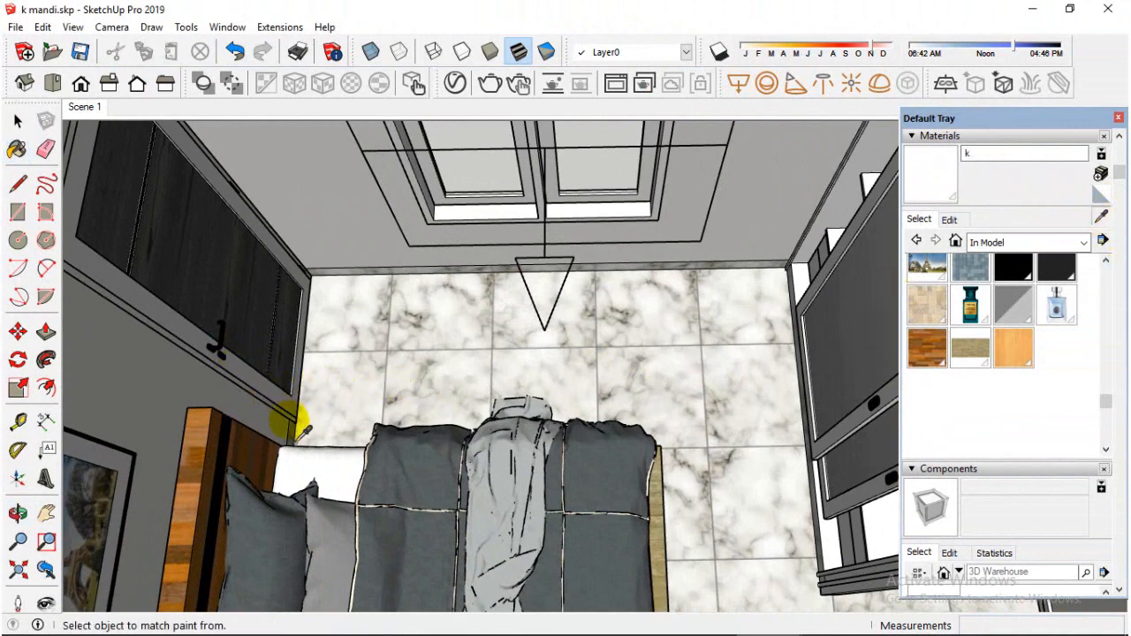
pyautogui.click(264, 461)
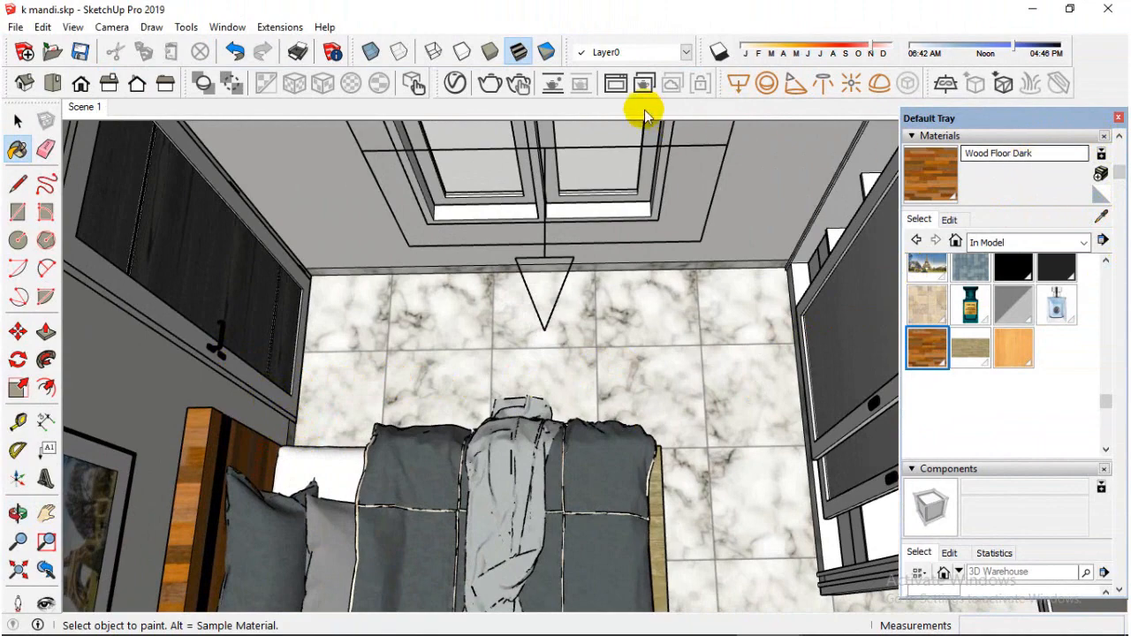
pyautogui.click(456, 83)
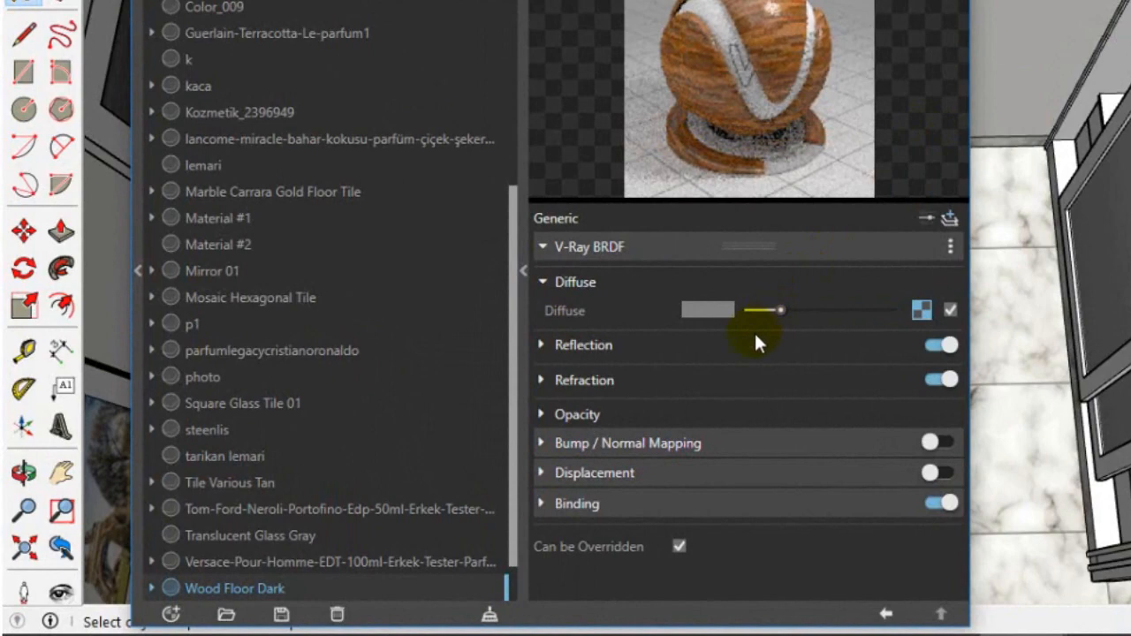
pyautogui.click(753, 341)
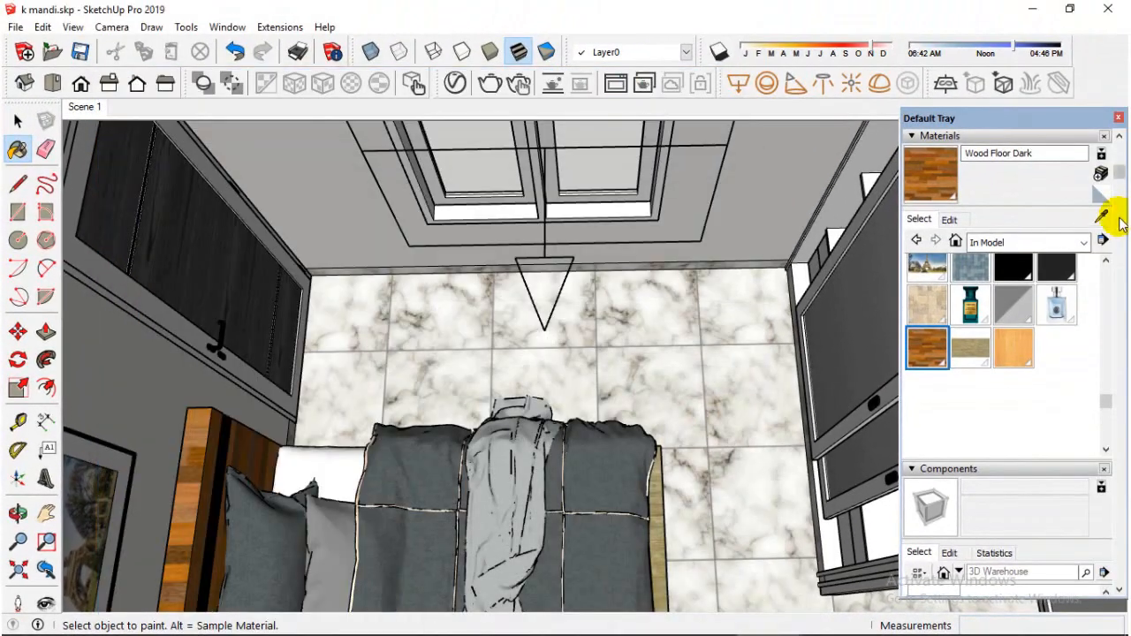
# Sample the black door handle's material and examine its V-Ray reflection settings
pyautogui.click(1101, 216)
pyautogui.scroll(5, 232, 353)
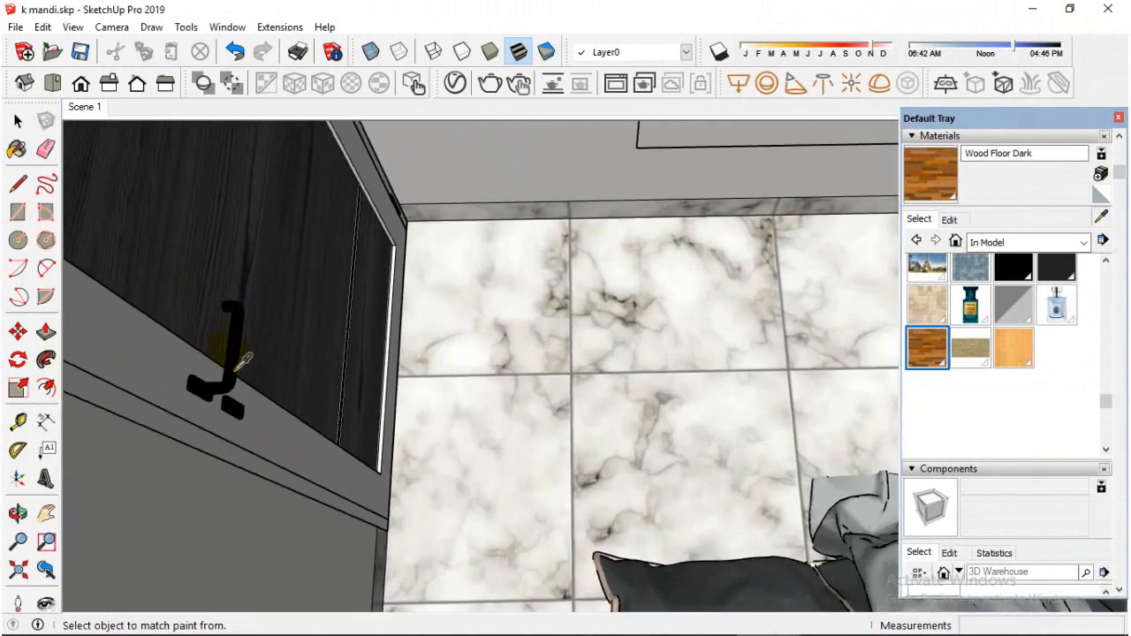
pyautogui.click(241, 370)
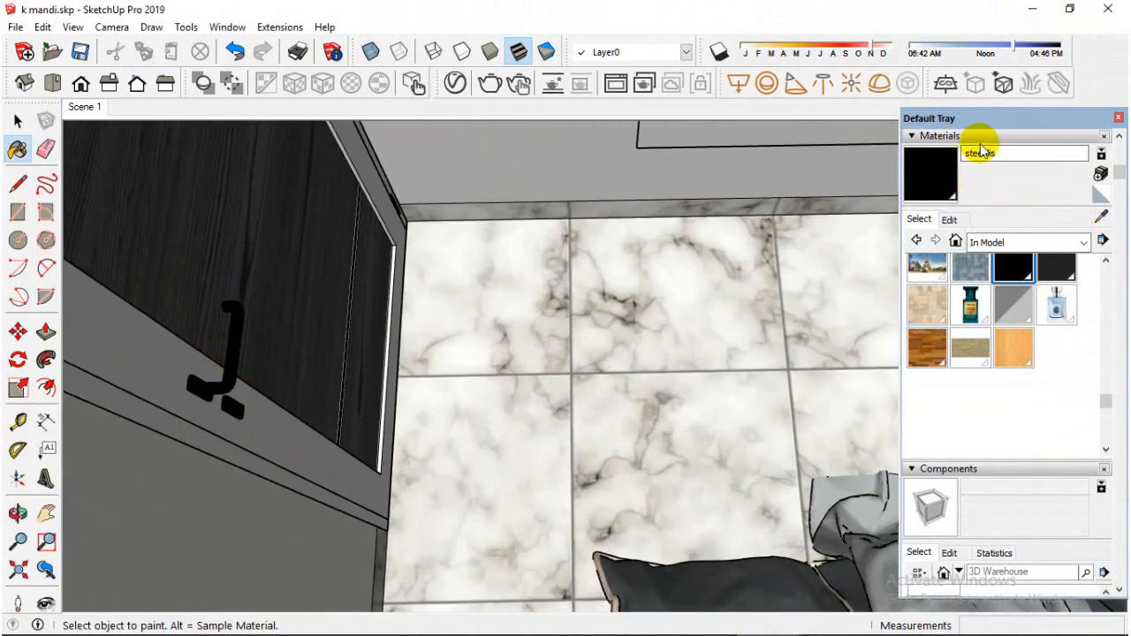
pyautogui.click(489, 84)
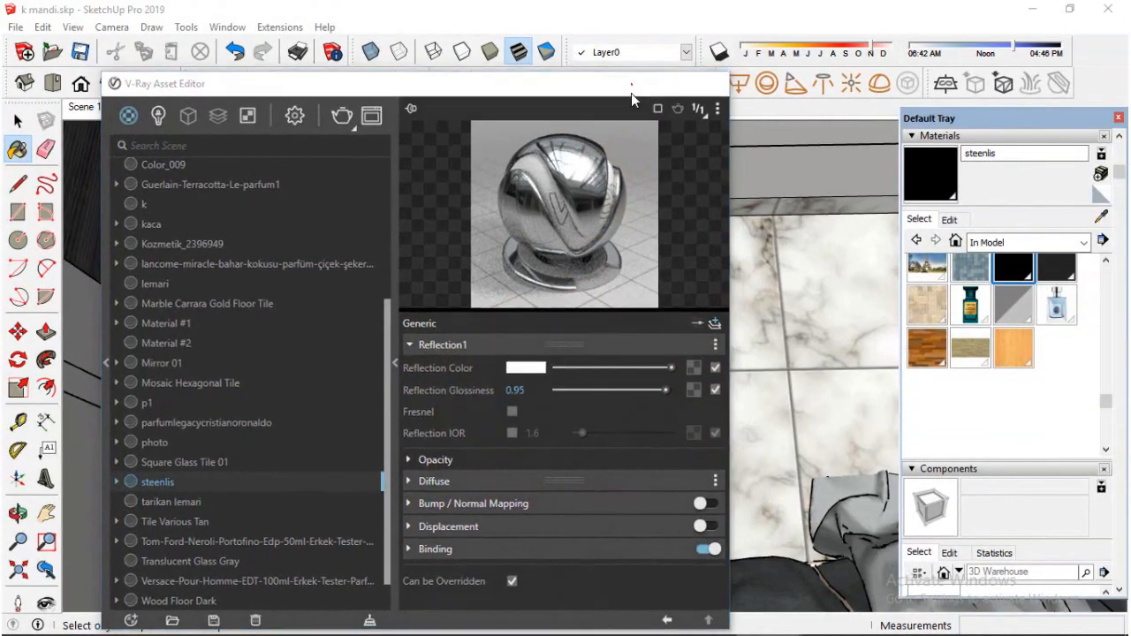
pyautogui.click(651, 67)
# Sample the light gray material of the toilet in the bathroom
pyautogui.moveTo(591, 327)
pyautogui.mouseDown(button='middle')
pyautogui.moveTo(461, 367)
pyautogui.moveTo(391, 404)
pyautogui.moveTo(601, 374)
pyautogui.moveTo(625, 387)
pyautogui.mouseUp(button='middle')
pyautogui.scroll(-5, 422, 381)
pyautogui.scroll(-3, 1074, 240)
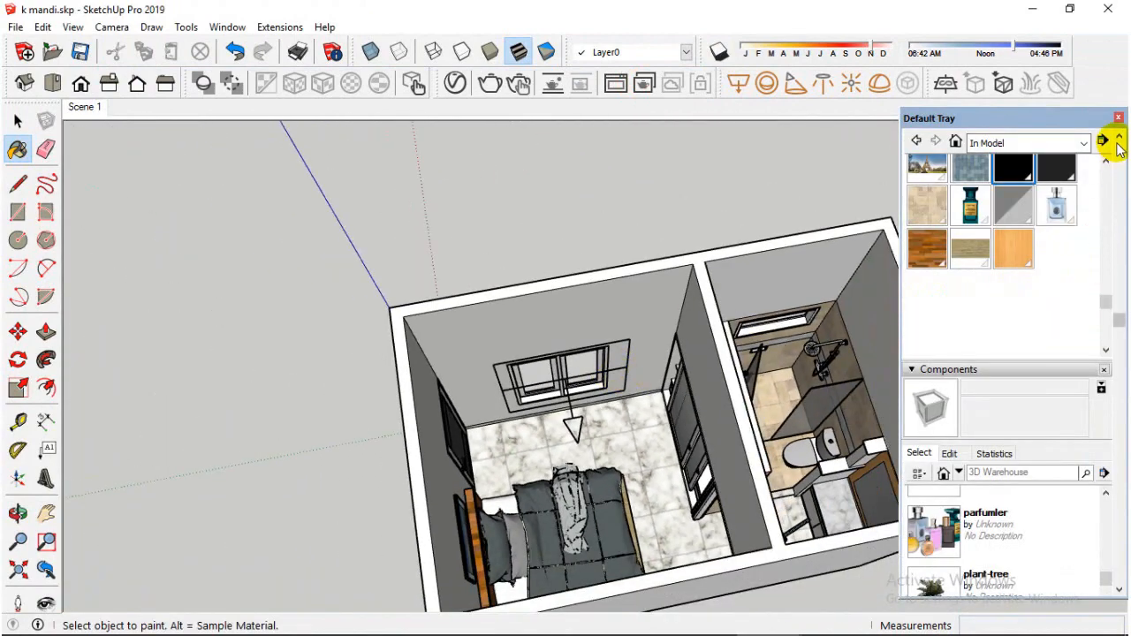
pyautogui.scroll(10, 1004, 234)
pyautogui.click(1103, 230)
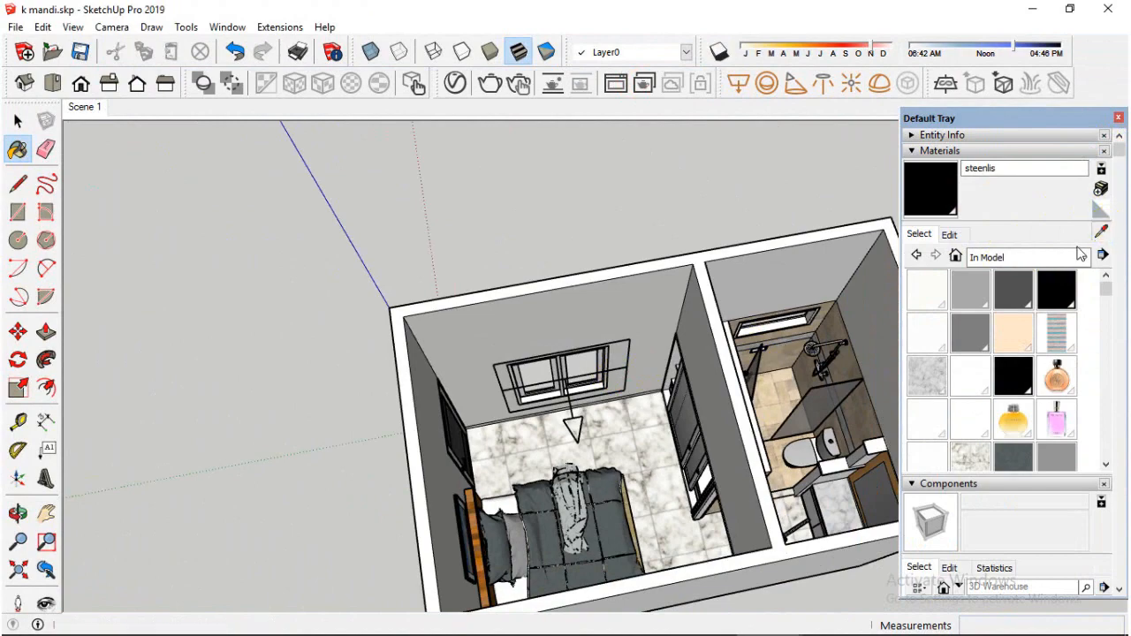
pyautogui.scroll(-2, 408, 411)
pyautogui.scroll(10, 682, 416)
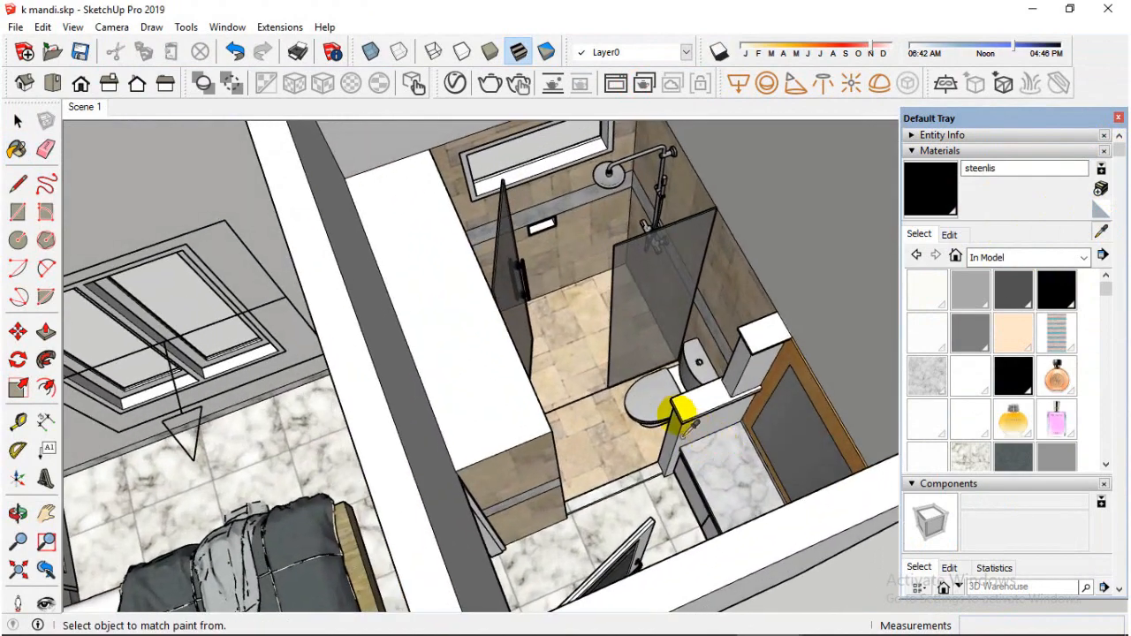
pyautogui.scroll(-2, 681, 416)
pyautogui.click(665, 406)
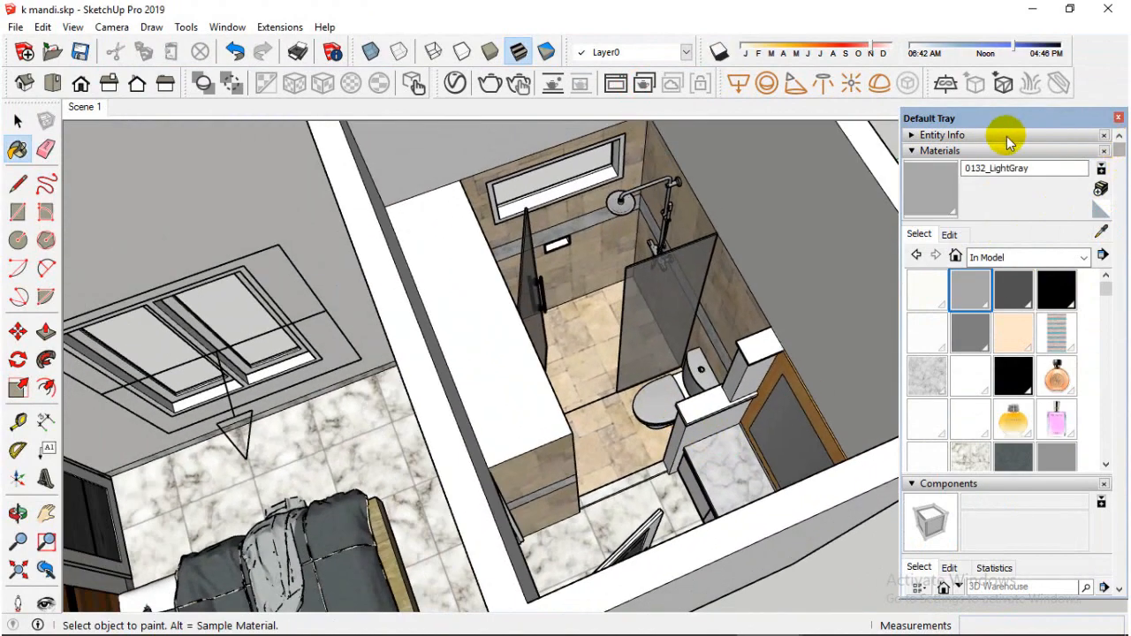
# Raise the V-Ray reflection color of 0132_LightGray to a light gray and set its reflection glossiness to 0.8
pyautogui.click(456, 84)
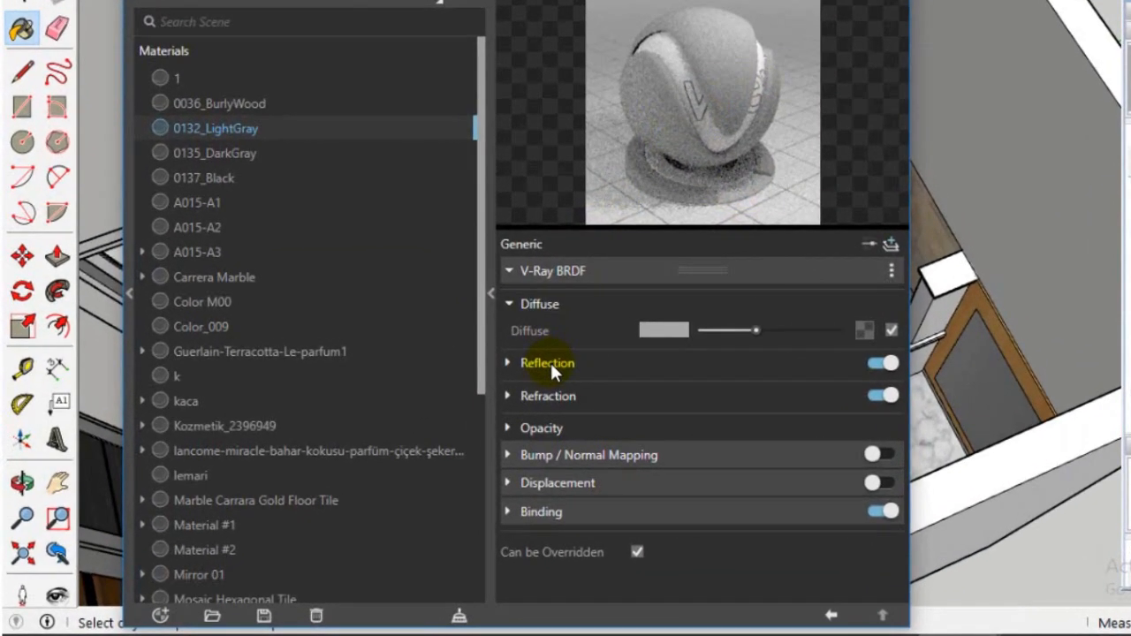
pyautogui.click(548, 363)
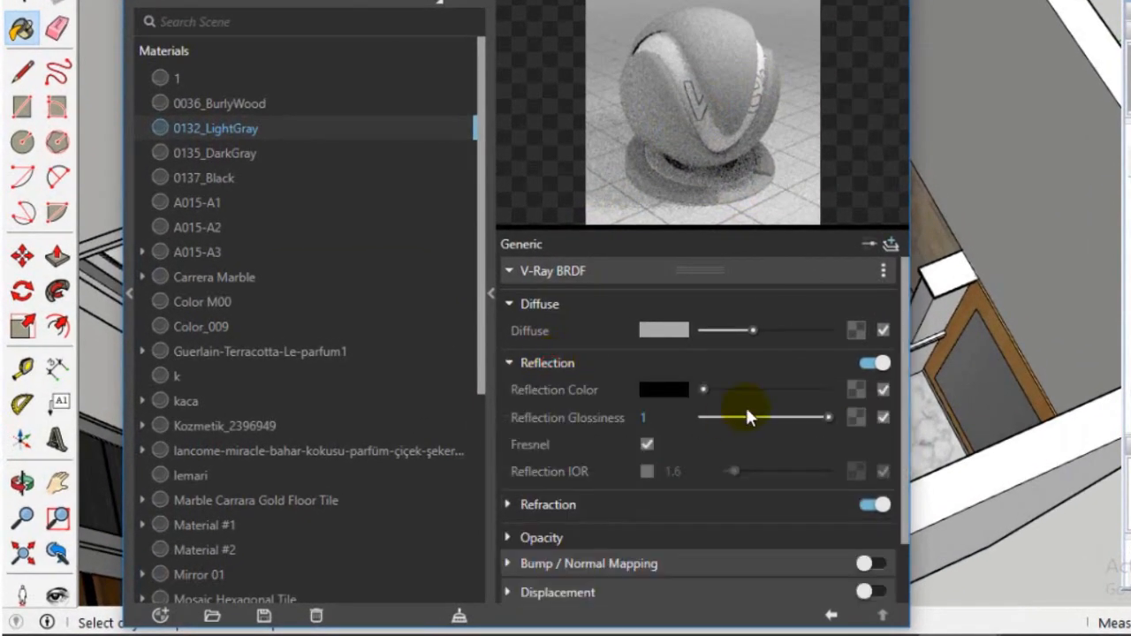
pyautogui.moveTo(705, 389); pyautogui.dragTo(769, 390)
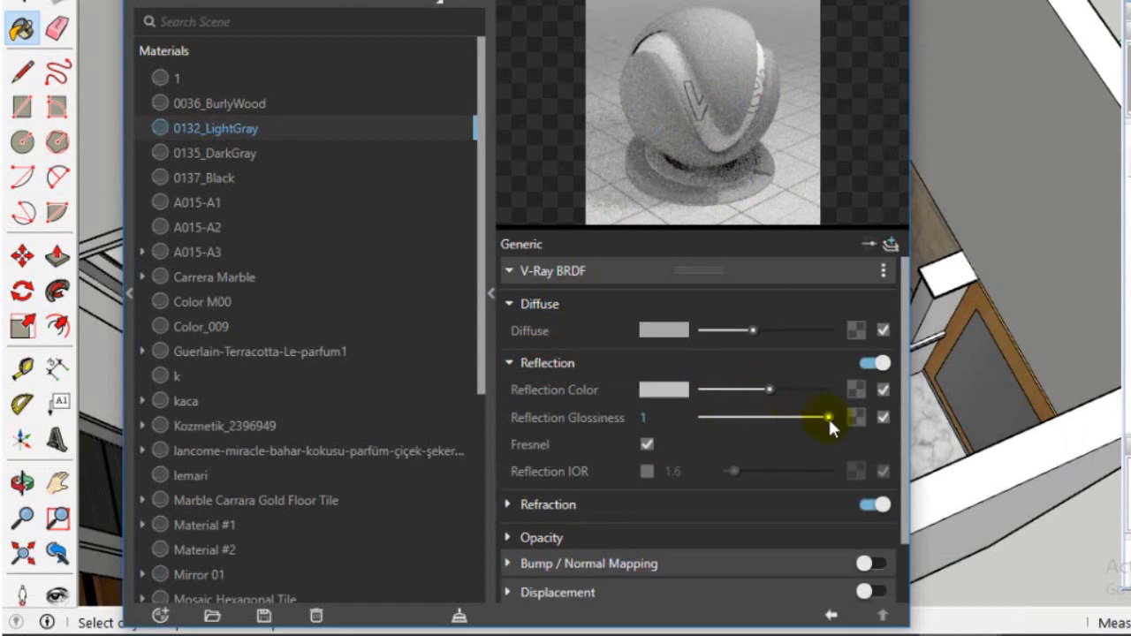
pyautogui.moveTo(825, 417); pyautogui.dragTo(777, 400)
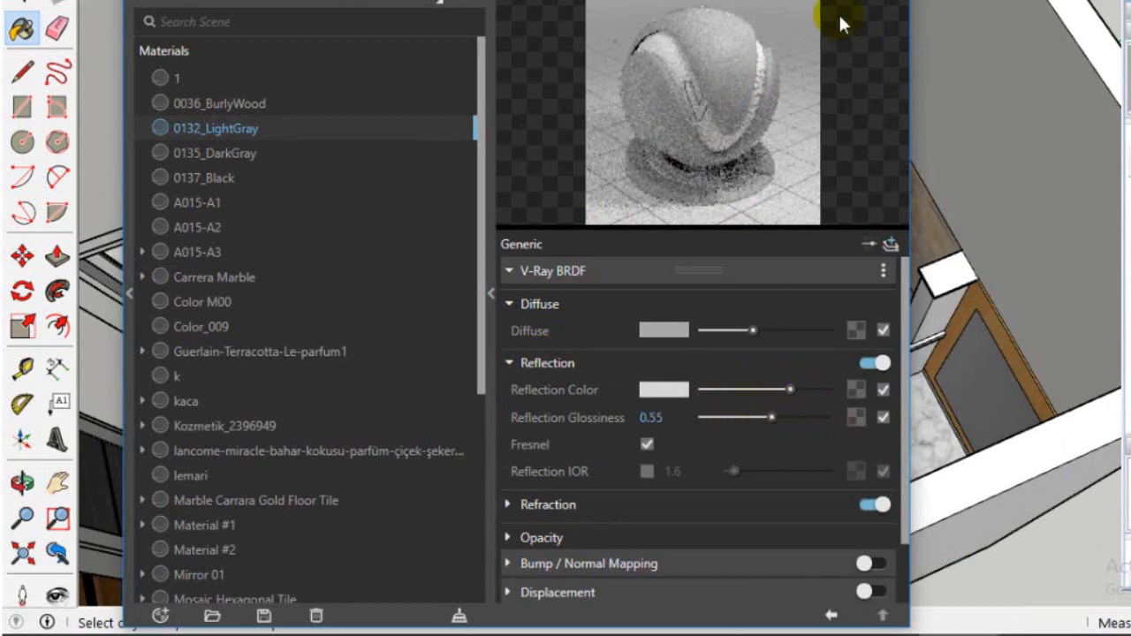
pyautogui.moveTo(770, 418); pyautogui.dragTo(803, 417)
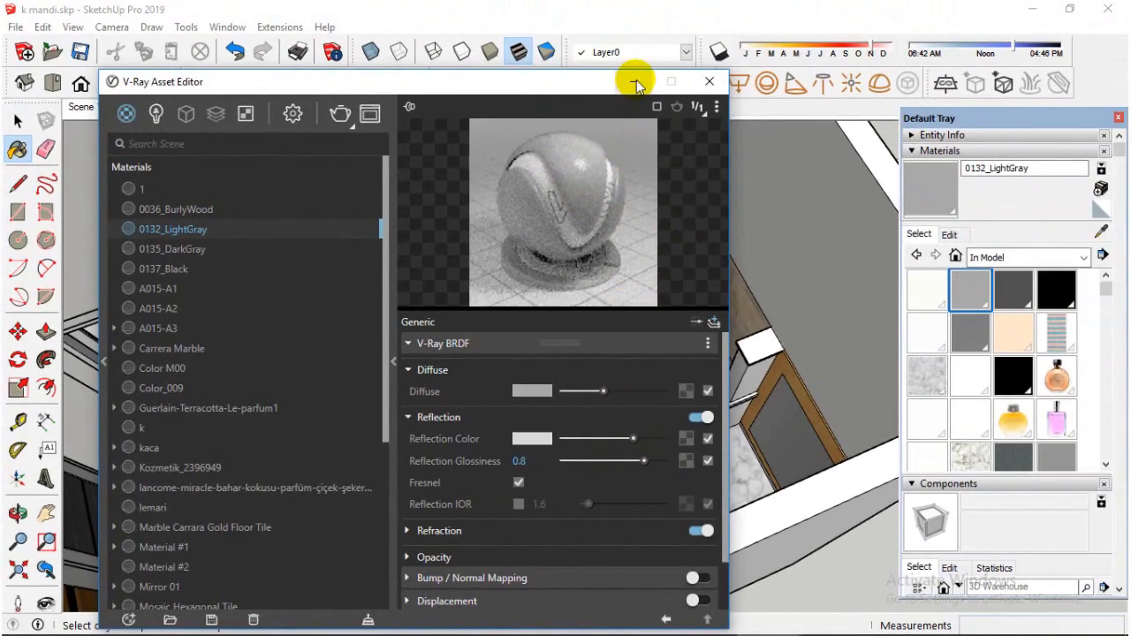
pyautogui.click(635, 82)
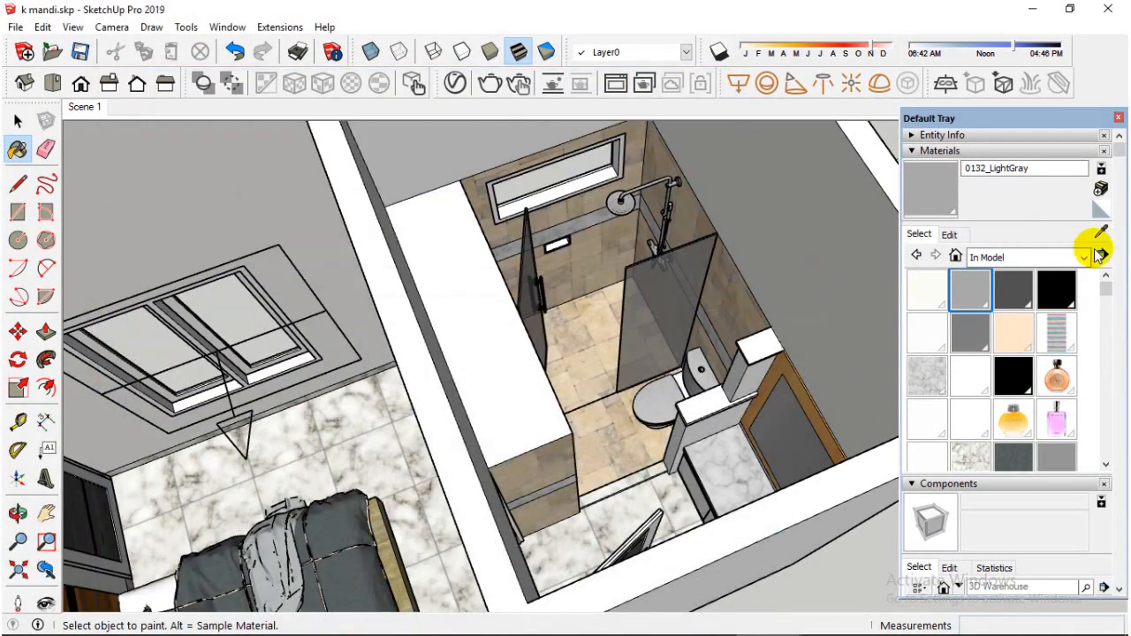
# Sample the bathroom's tan floor tile material and examine its reflection settings in the V-Ray Asset Editor
pyautogui.click(1100, 232)
pyautogui.click(620, 442)
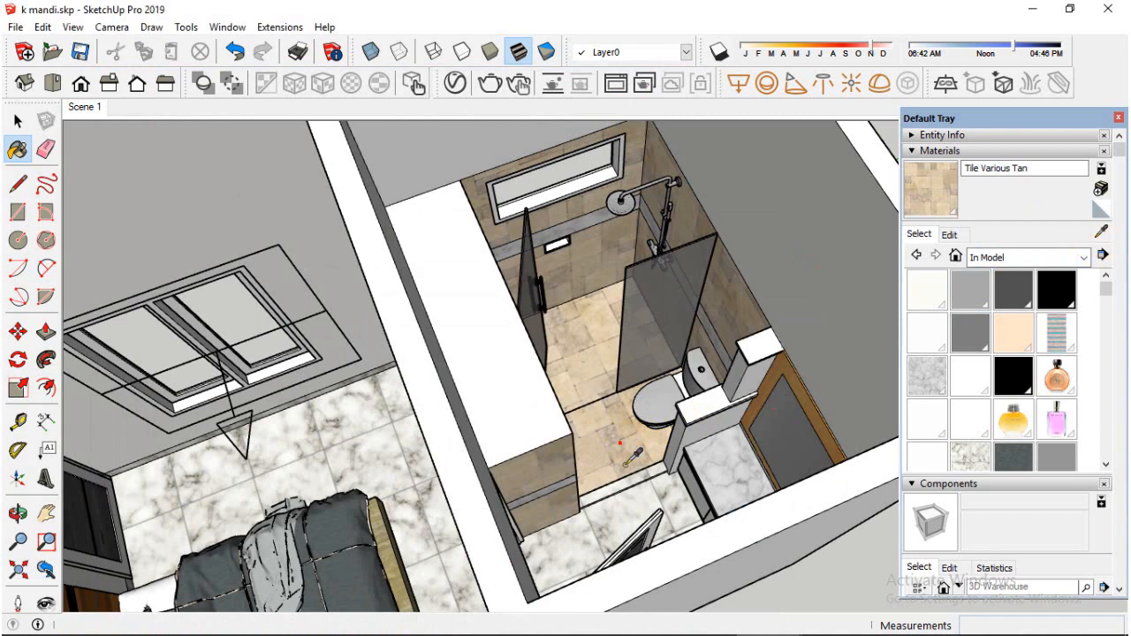
pyautogui.click(456, 84)
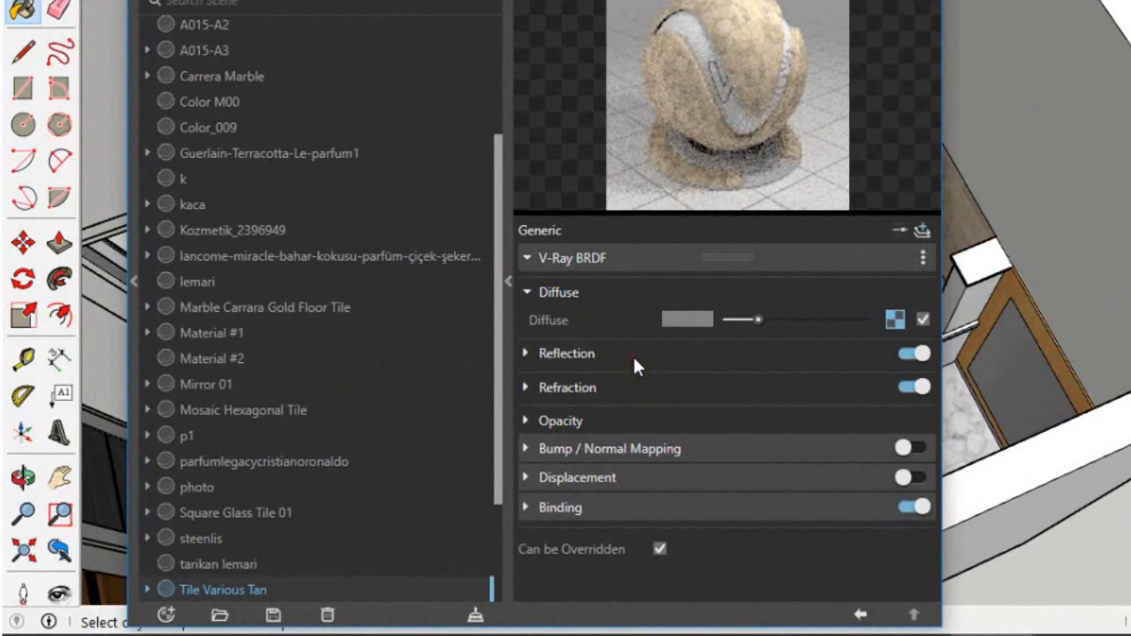
pyautogui.click(489, 418)
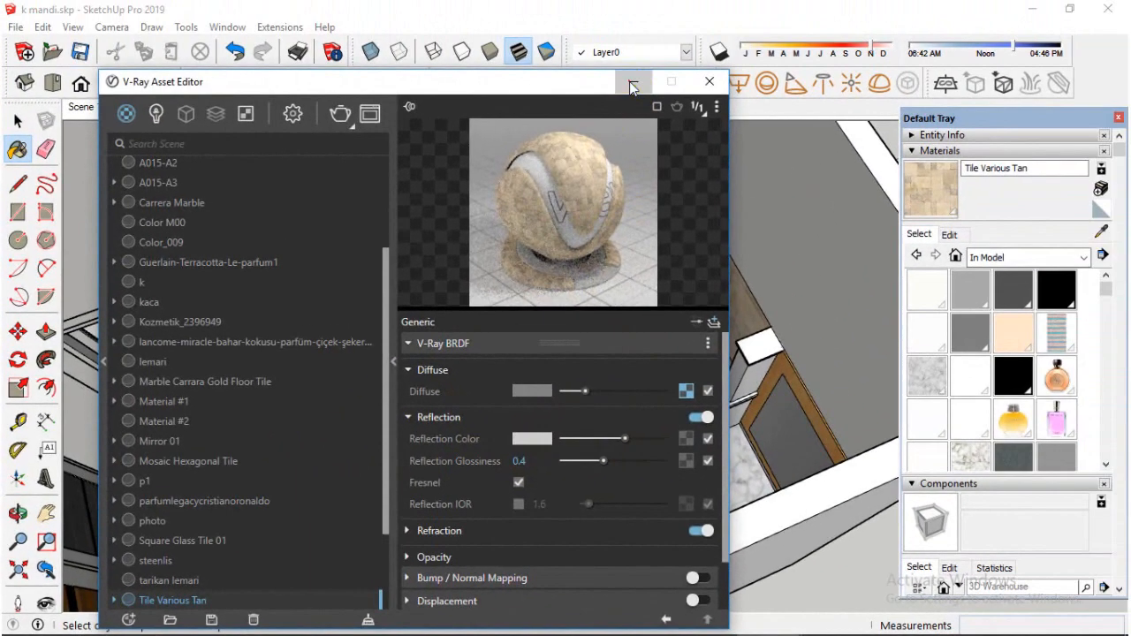
pyautogui.click(632, 83)
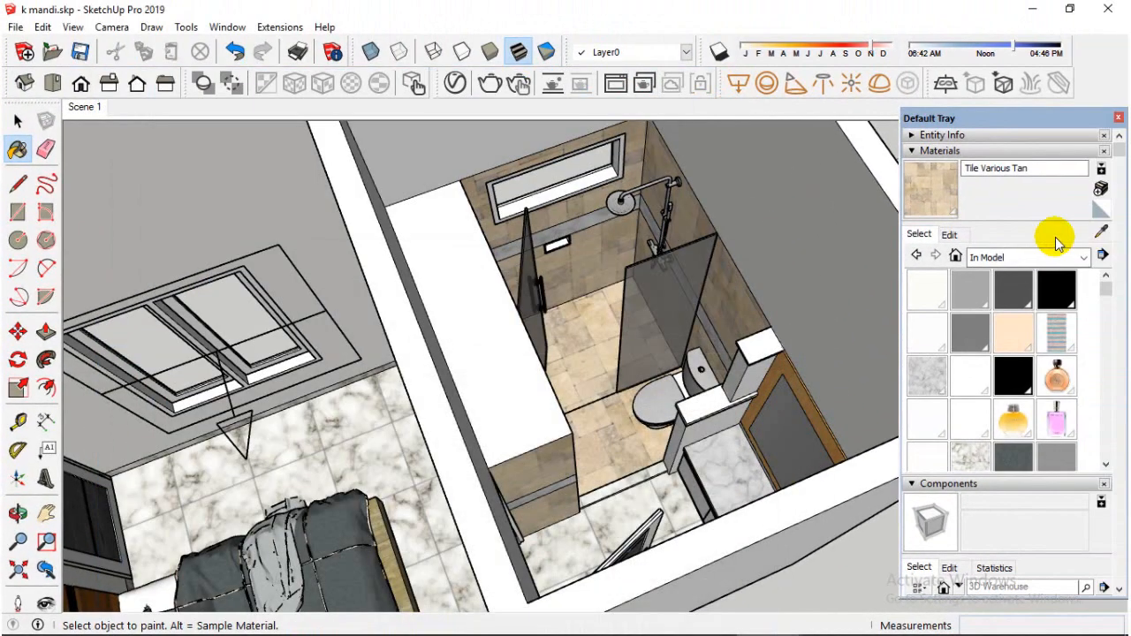
# Sample the marble countertop material beside the toilet and examine its reflection settings in the V-Ray Asset Editor
pyautogui.click(1101, 233)
pyautogui.moveTo(733, 384)
pyautogui.mouseDown(button='middle')
pyautogui.moveTo(707, 391)
pyautogui.moveTo(714, 480)
pyautogui.mouseUp(button='middle')
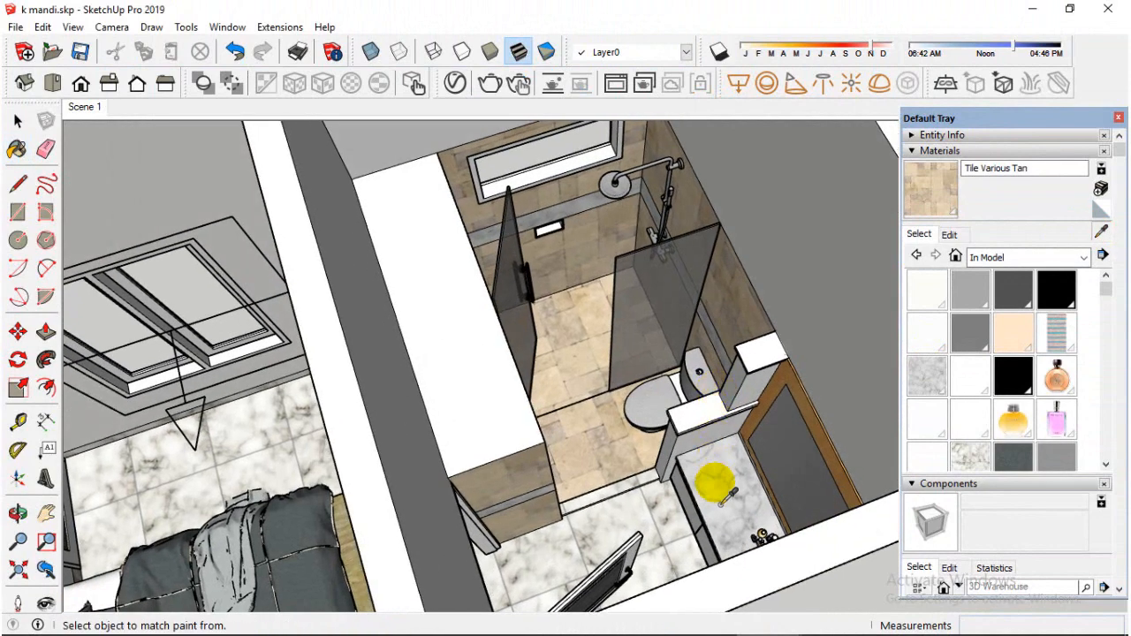
pyautogui.click(720, 502)
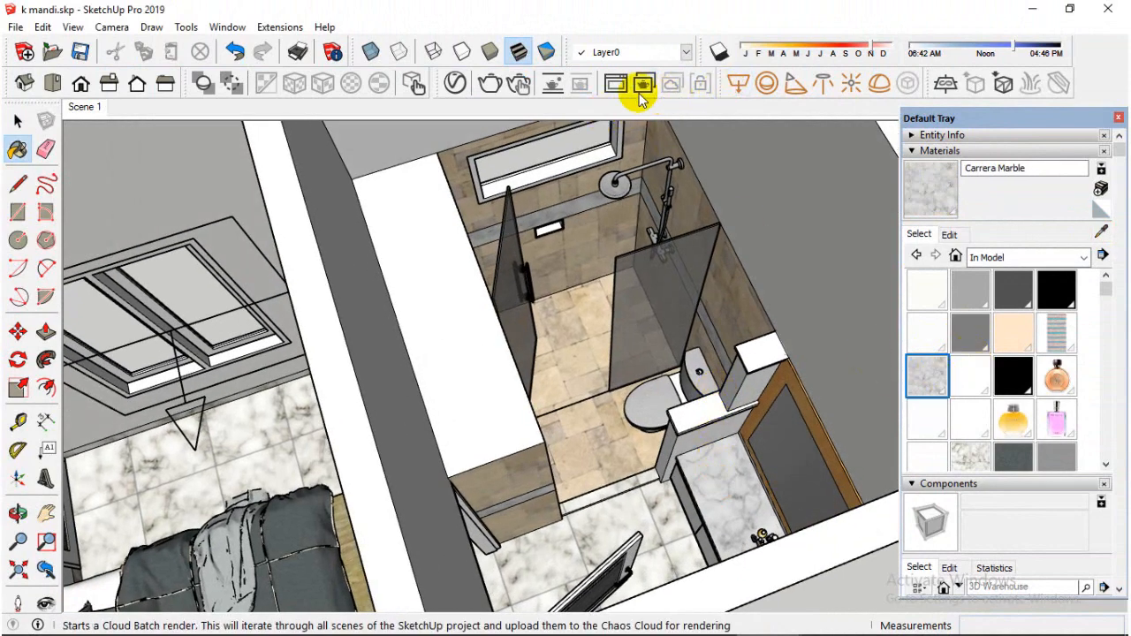
pyautogui.click(454, 83)
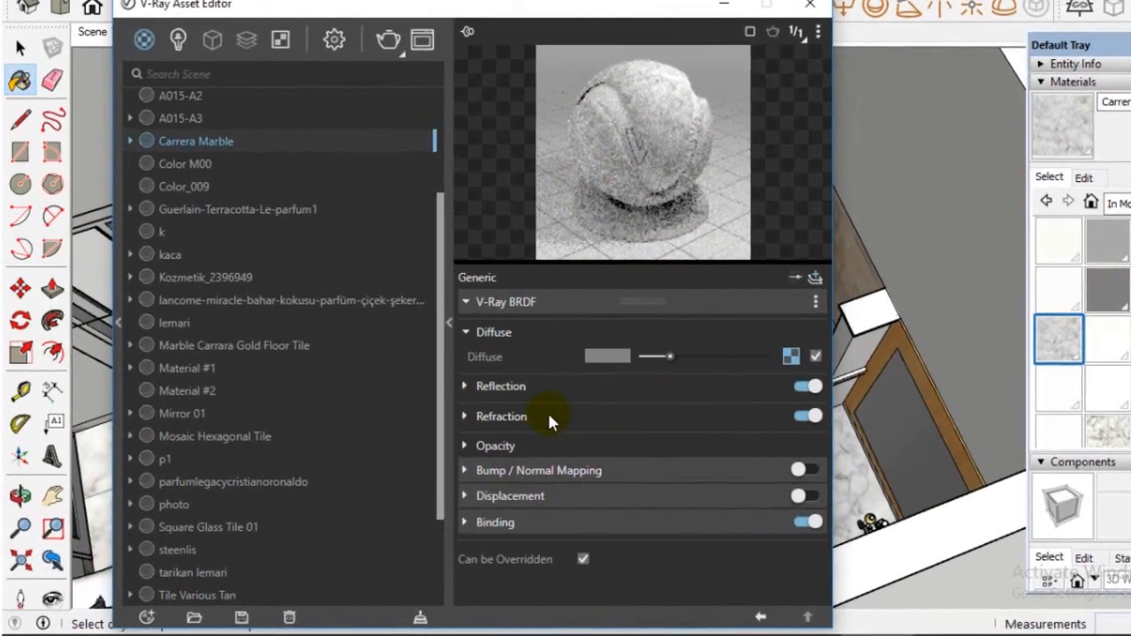
pyautogui.click(455, 417)
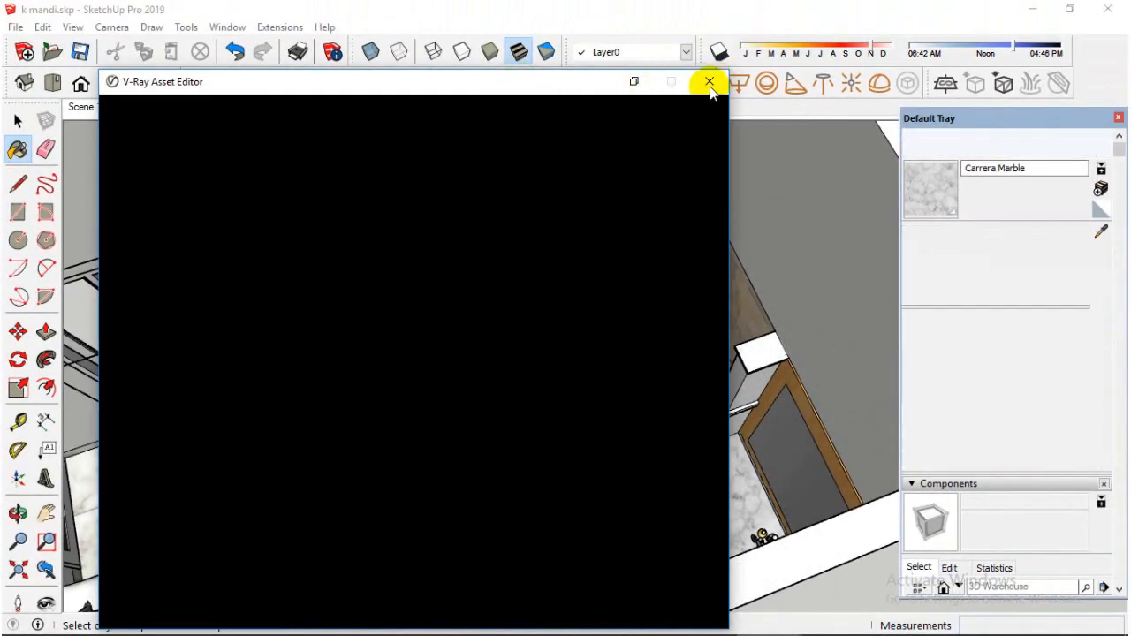
pyautogui.click(709, 81)
# Sample the shower partition's gray glass material and examine its reflection settings in the V-Ray Asset Editor
pyautogui.click(1100, 232)
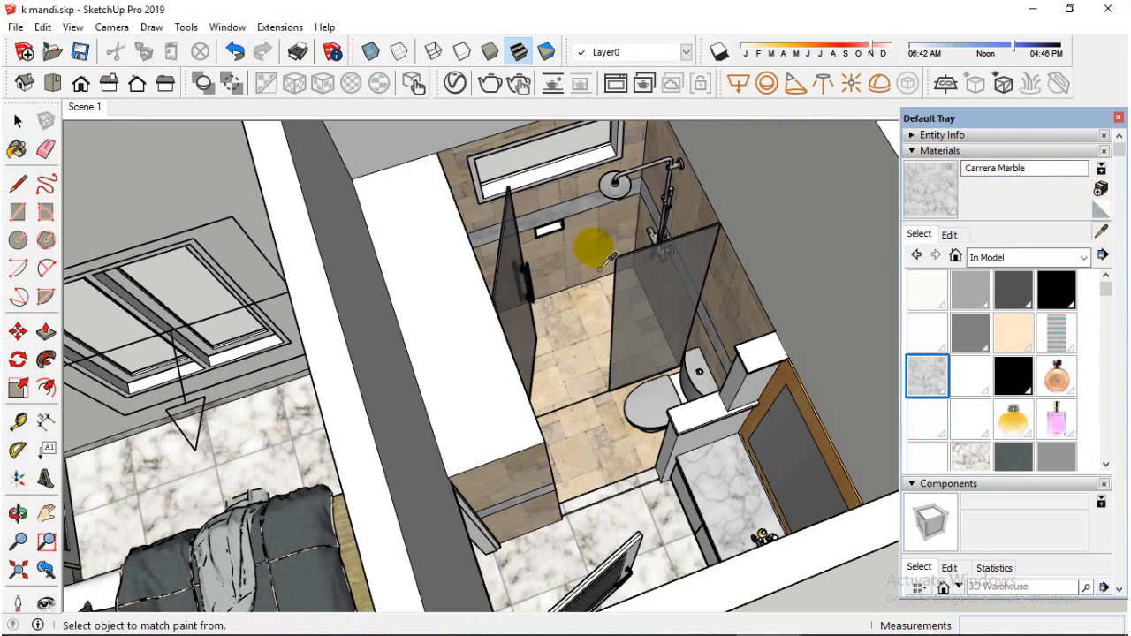
pyautogui.scroll(2, 654, 296)
pyautogui.scroll(-2, 663, 301)
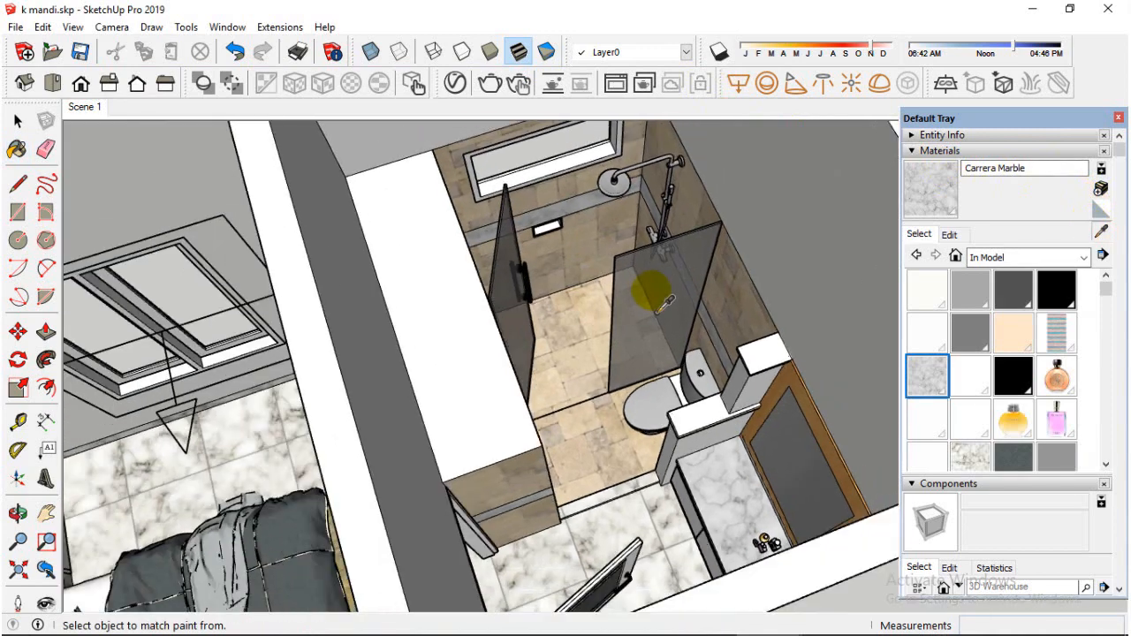
pyautogui.keyDown('alt'); pyautogui.click(661, 299); pyautogui.keyUp('alt')
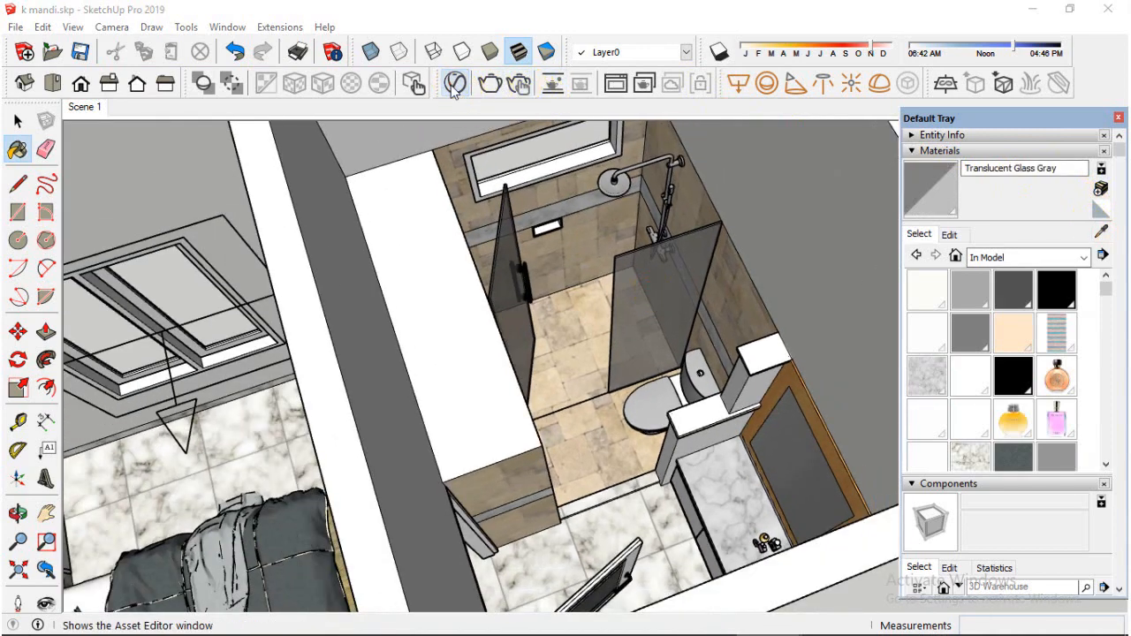
pyautogui.click(524, 86)
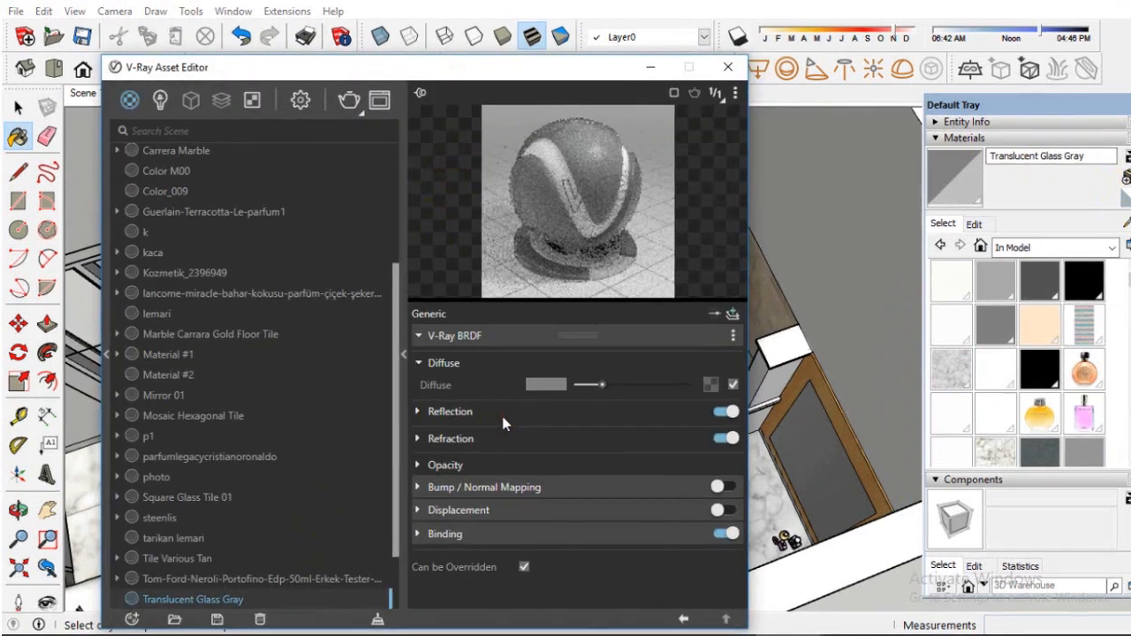
pyautogui.click(490, 419)
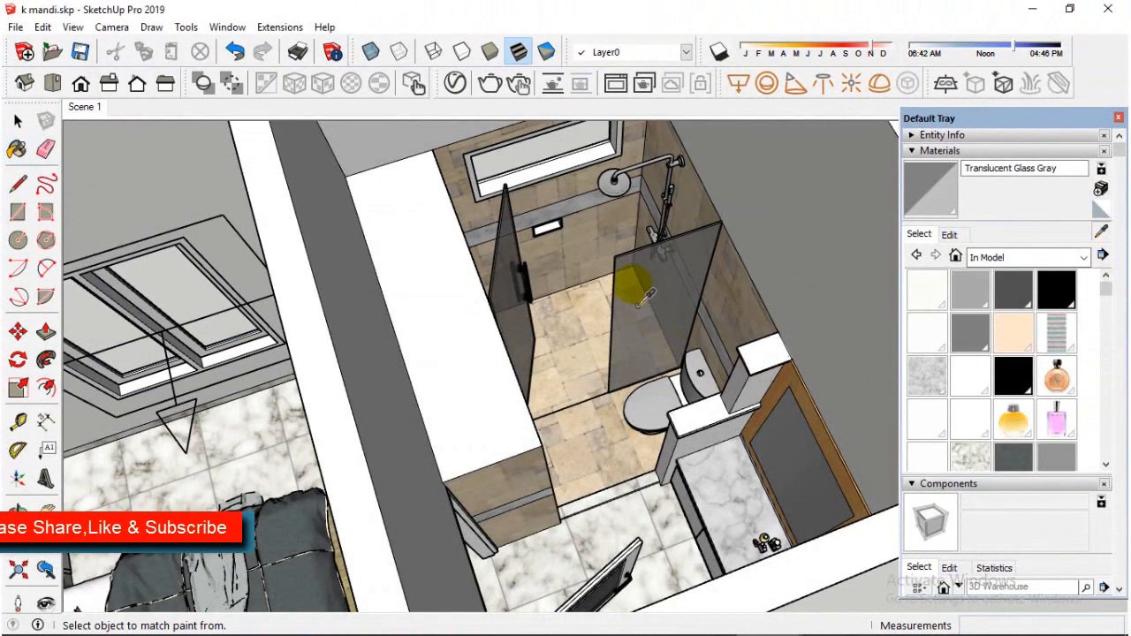
# Sample the shower head's material and raise its V-Ray reflection color to near white
pyautogui.keyDown('alt'); pyautogui.click(615, 183); pyautogui.keyUp('alt')
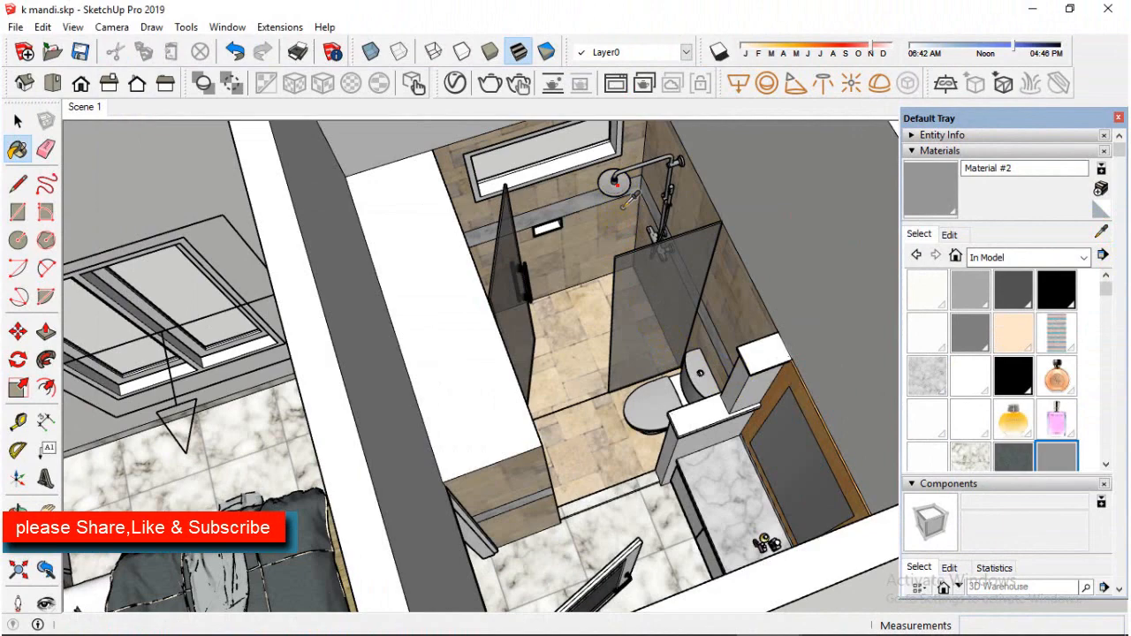
pyautogui.click(455, 82)
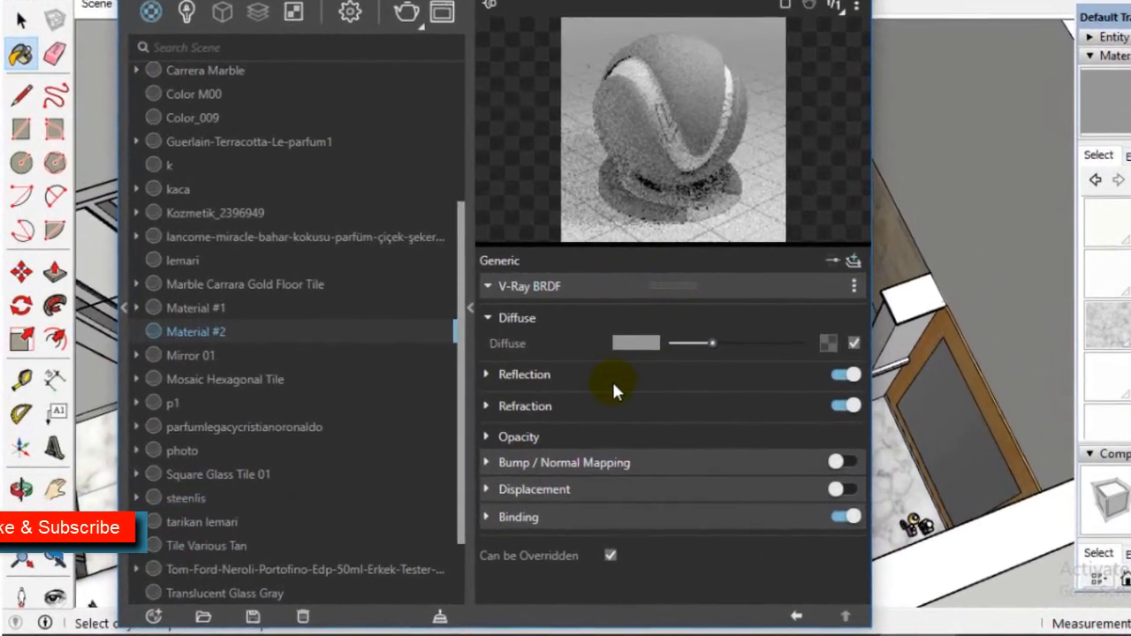
pyautogui.click(504, 422)
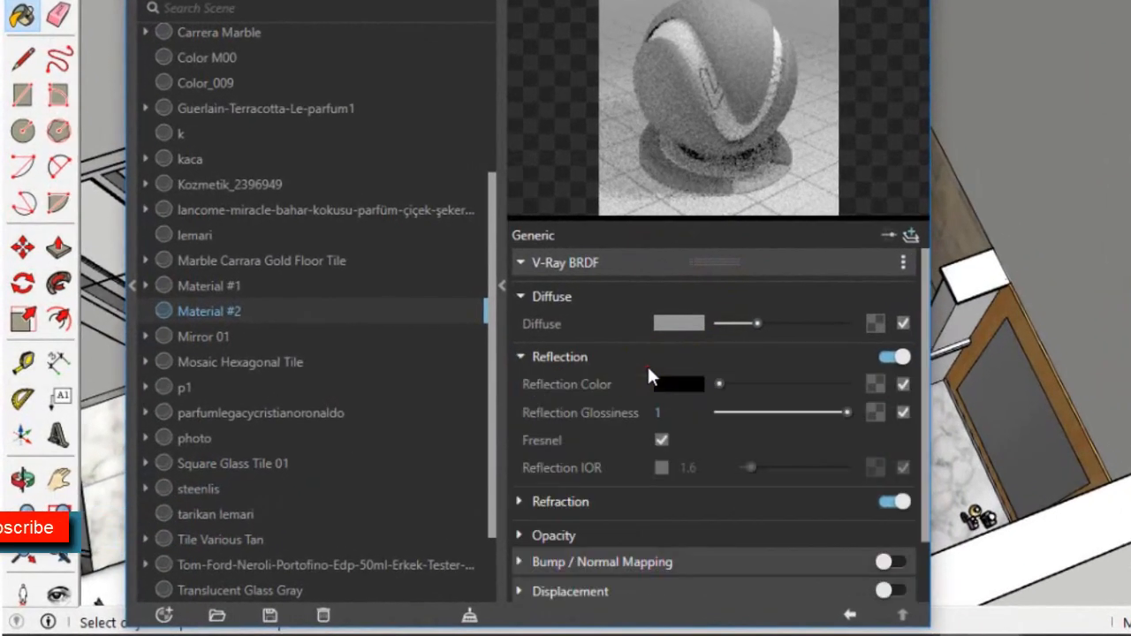
pyautogui.moveTo(717, 384); pyautogui.dragTo(836, 384)
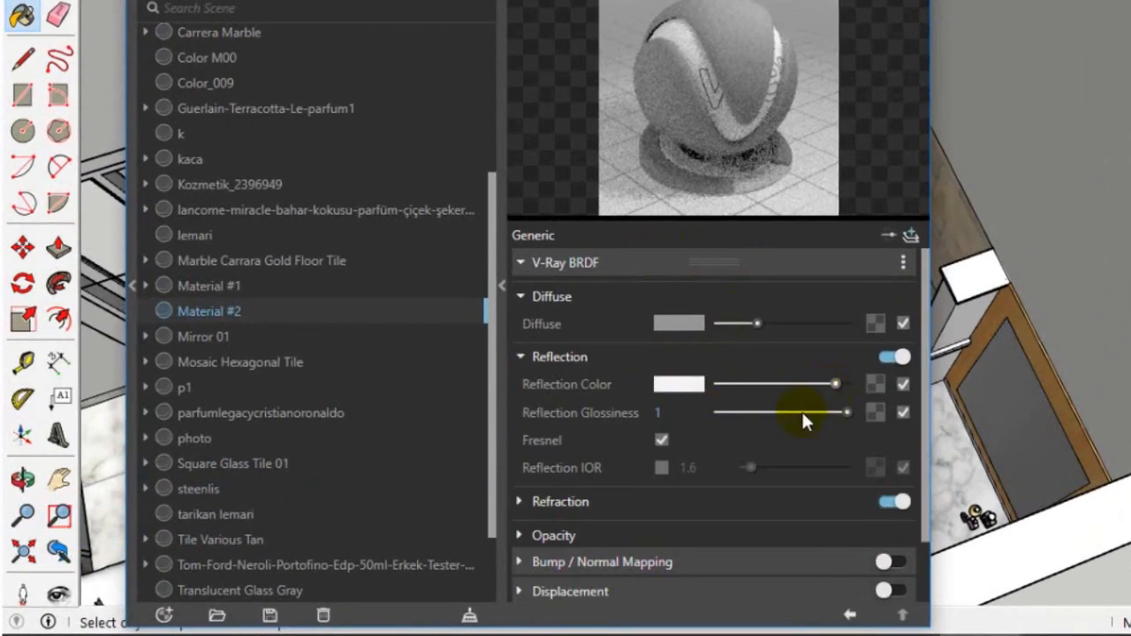
pyautogui.click(610, 497)
pyautogui.scroll(-5, 721, 548)
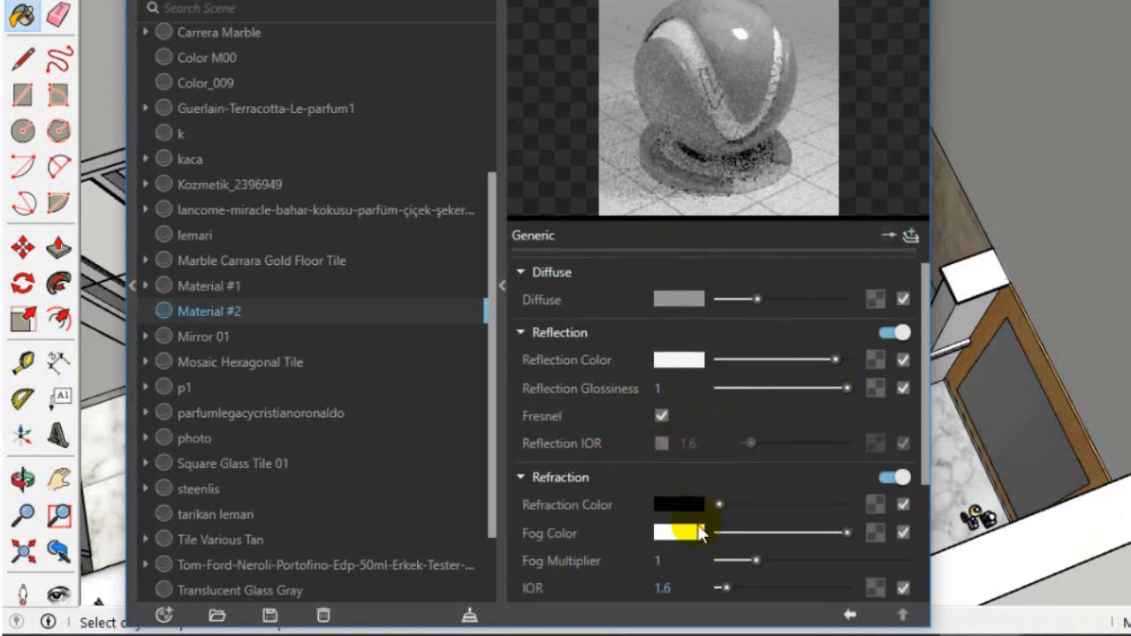
pyautogui.moveTo(725, 401); pyautogui.dragTo(816, 399)
pyautogui.scroll(4, 751, 265)
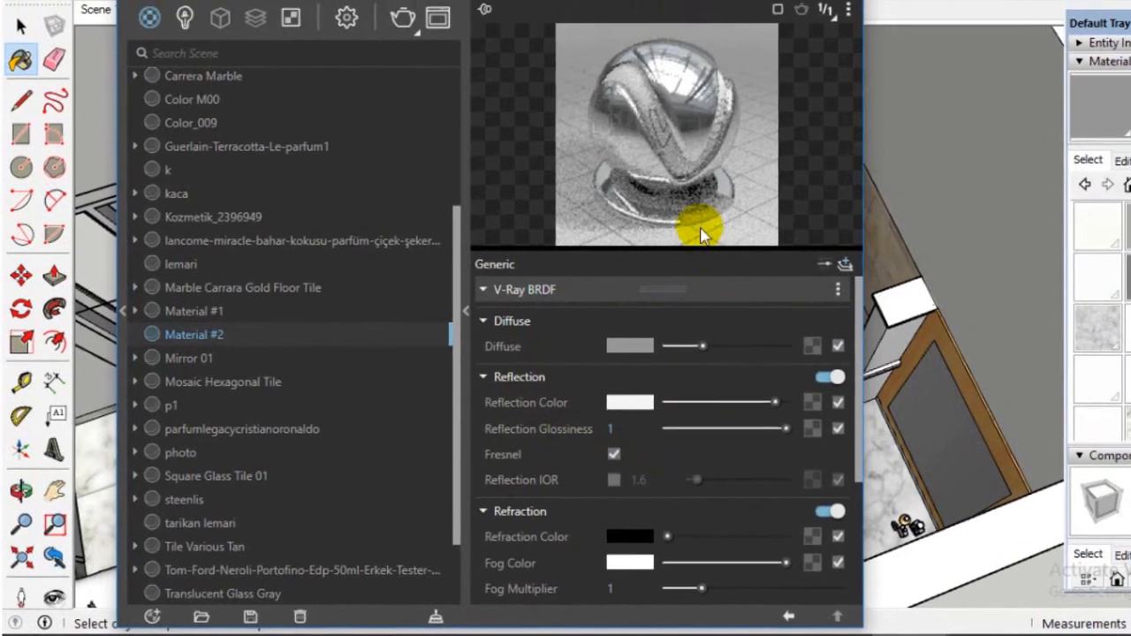
pyautogui.click(631, 82)
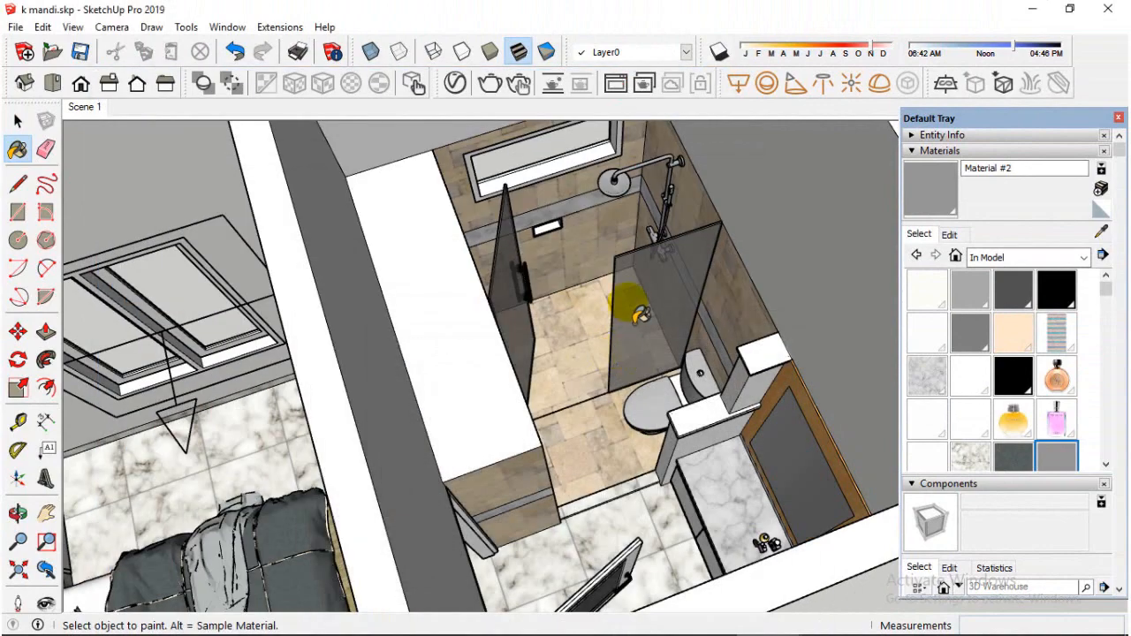
# Switch from the Paint Bucket to the Select tool and close the Default Tray
pyautogui.scroll(-2, 473, 265)
pyautogui.scroll(-1, 592, 323)
pyautogui.moveTo(556, 339); pyautogui.dragTo(480, 380, button='middle')
pyautogui.scroll(-3, 503, 370)
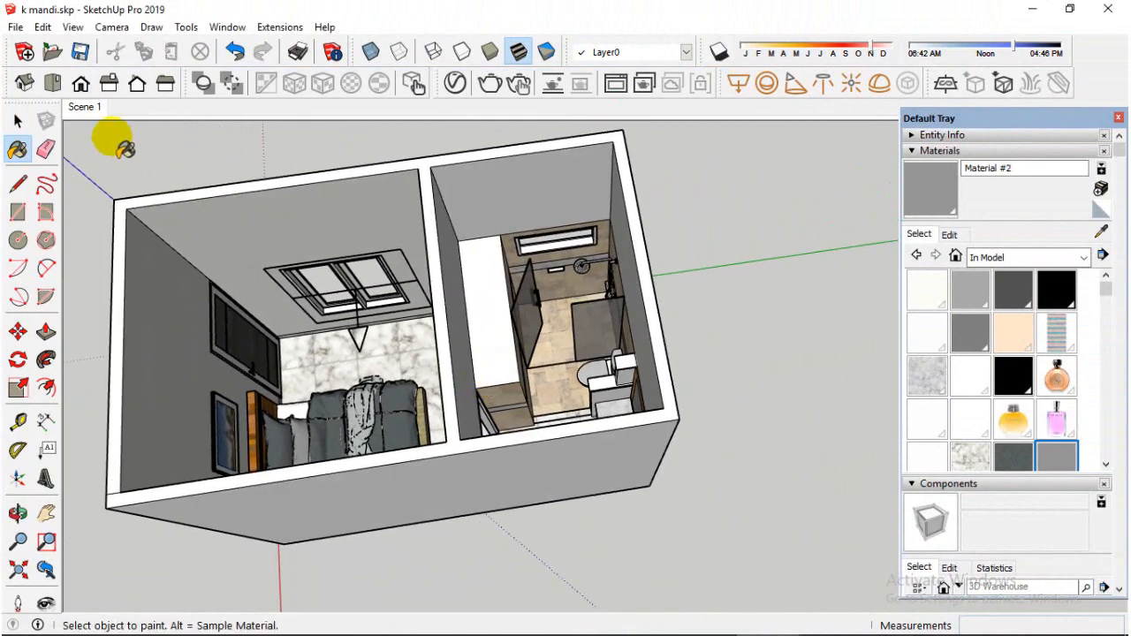
pyautogui.click(18, 121)
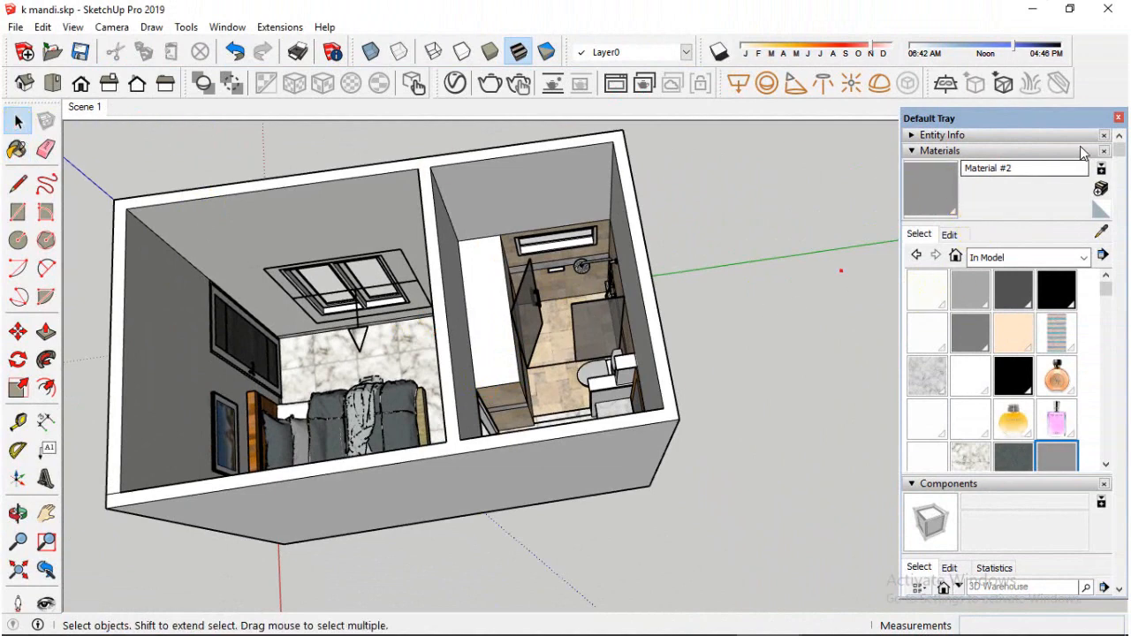
pyautogui.click(1119, 117)
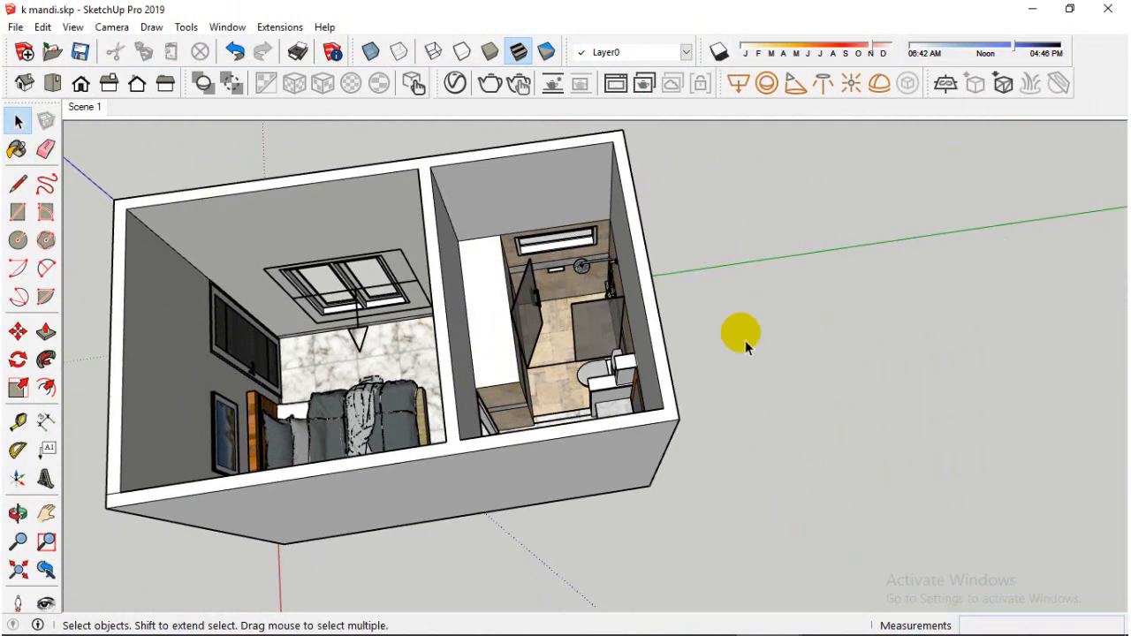
# Select the rectangle light in front of the bedroom window and open the render settings in the V-Ray Asset Editor
pyautogui.scroll(-2, 791, 357)
pyautogui.moveTo(790, 357); pyautogui.dragTo(739, 255, button='middle')
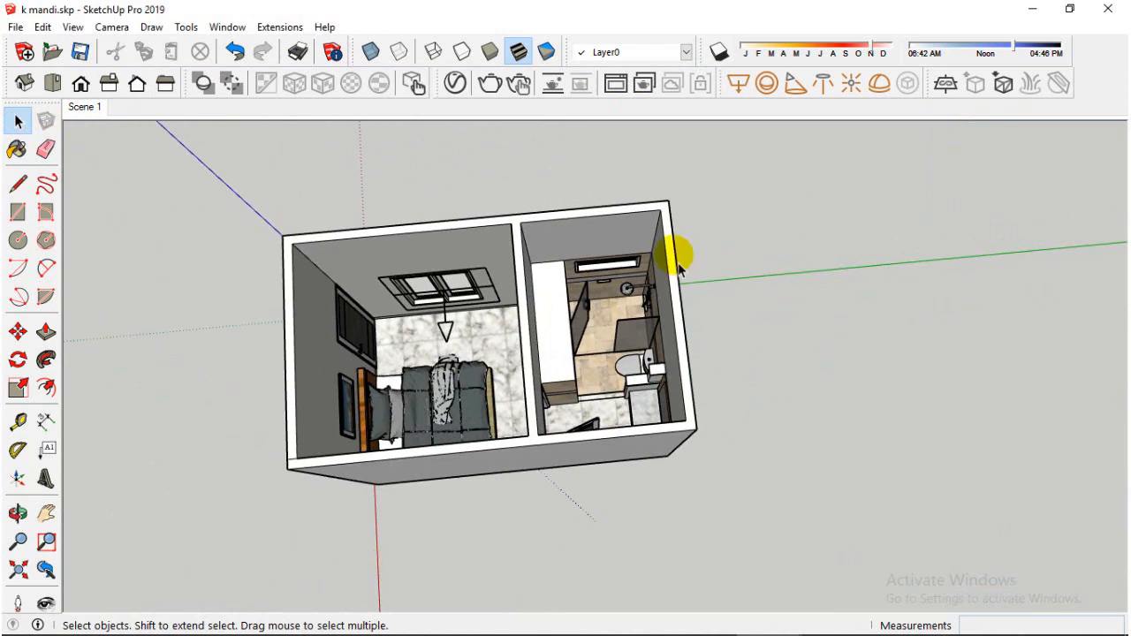
pyautogui.scroll(2, 451, 281)
pyautogui.click(438, 328)
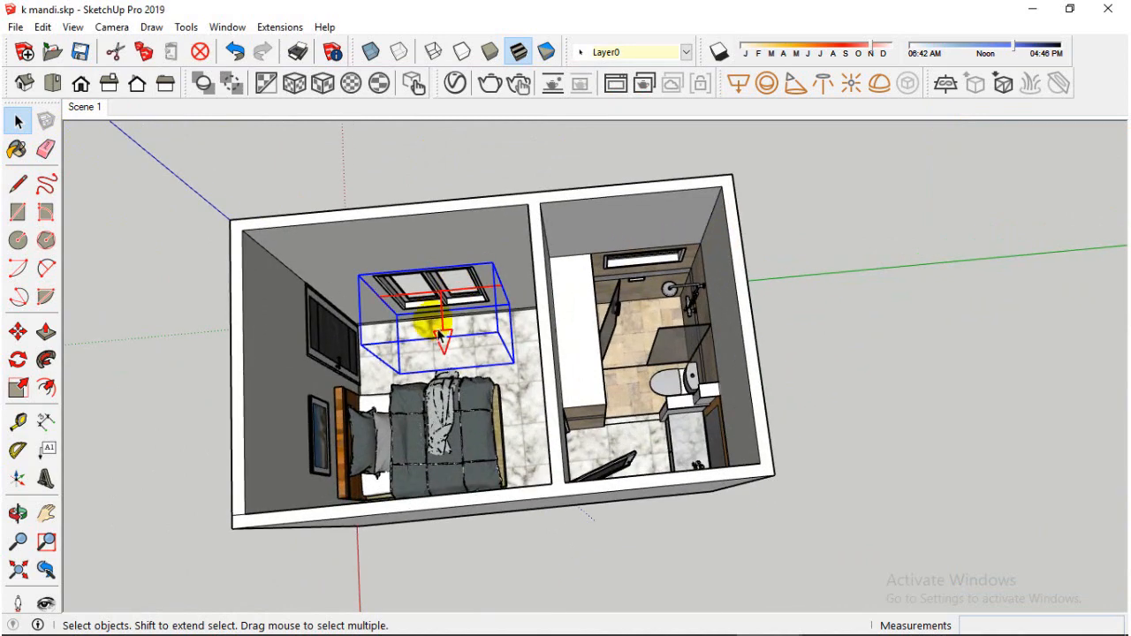
pyautogui.click(448, 89)
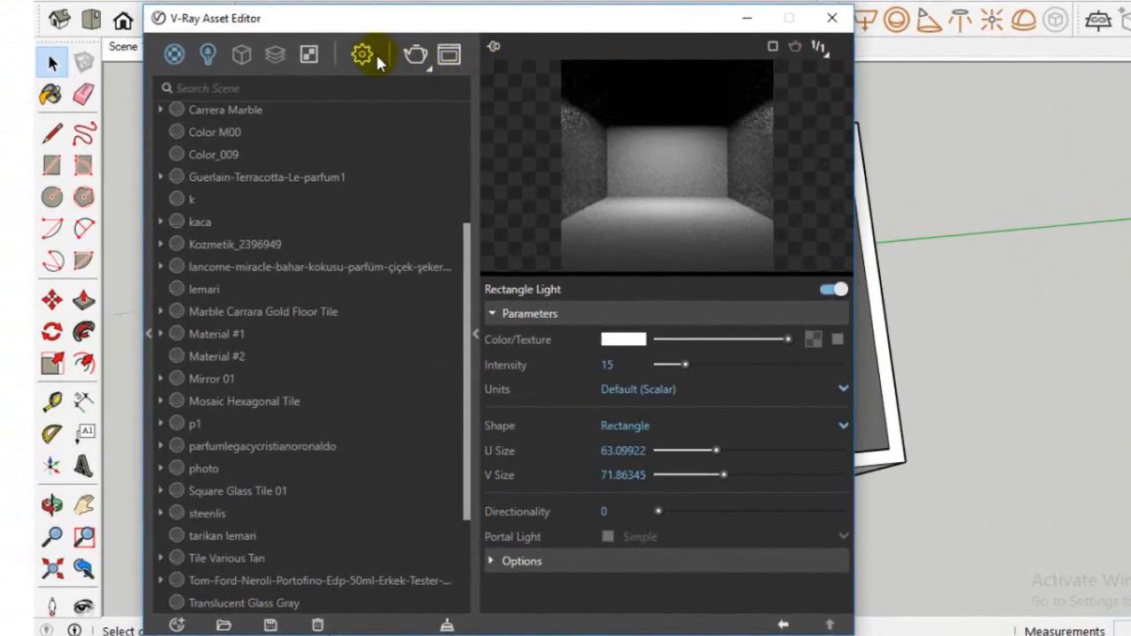
pyautogui.click(294, 112)
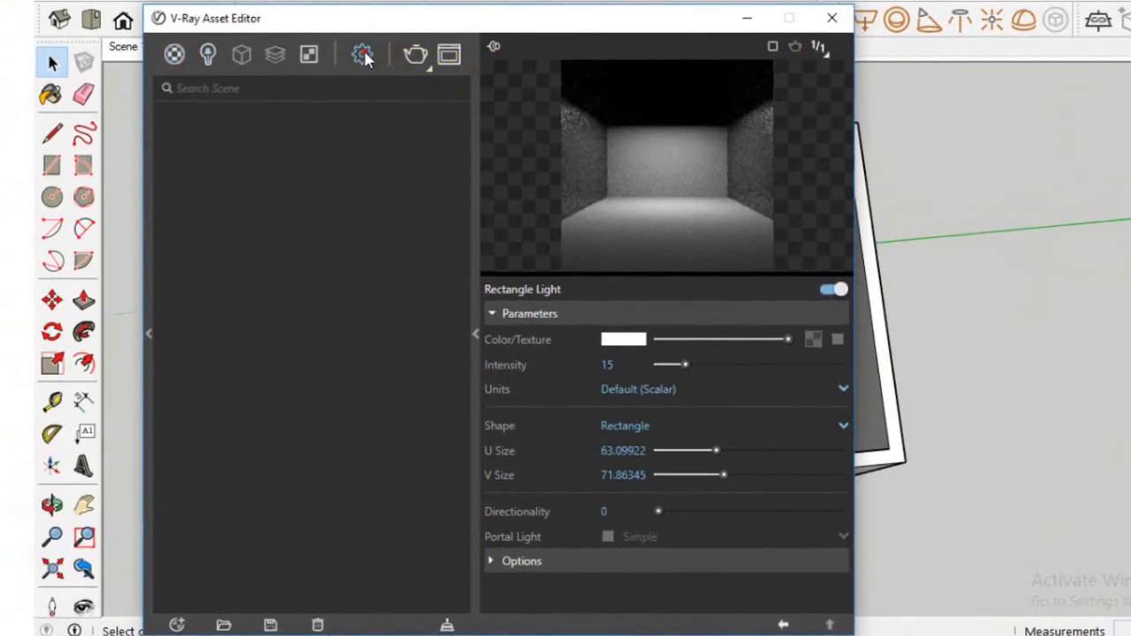
# Check the scene's rectangle light and the camera and environment sections of the V-Ray render settings
pyautogui.click(208, 54)
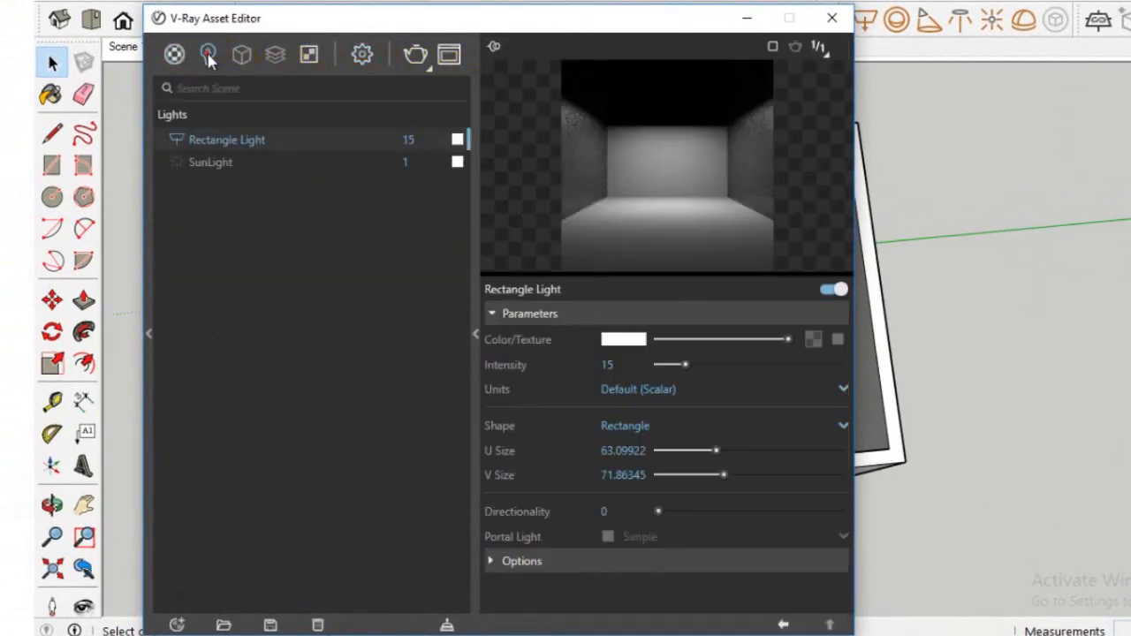
pyautogui.click(308, 146)
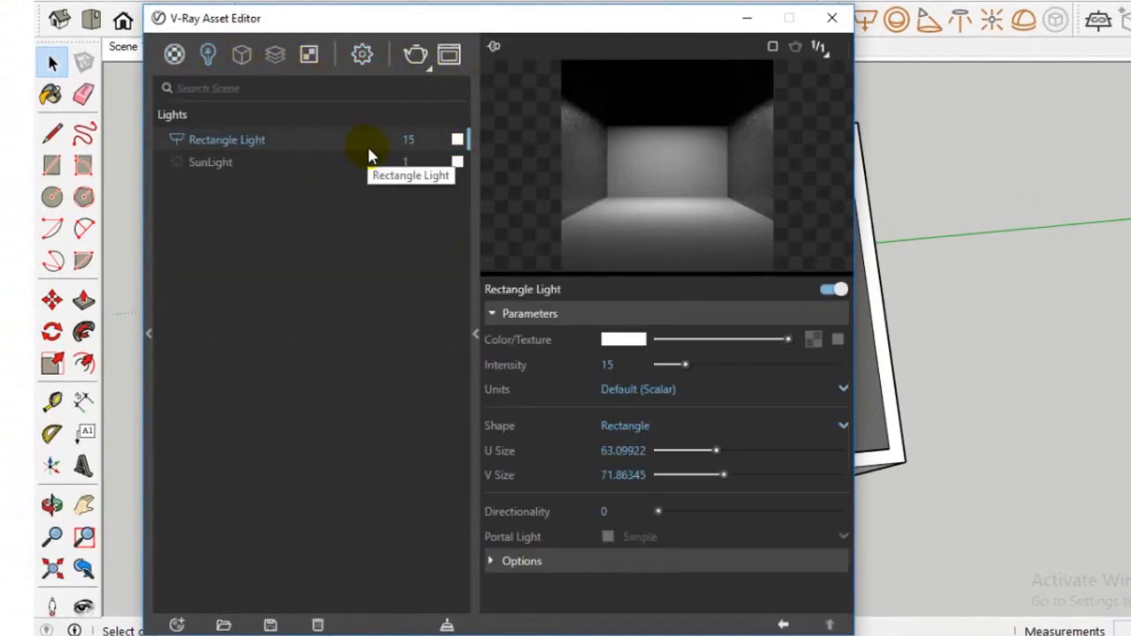
pyautogui.click(363, 55)
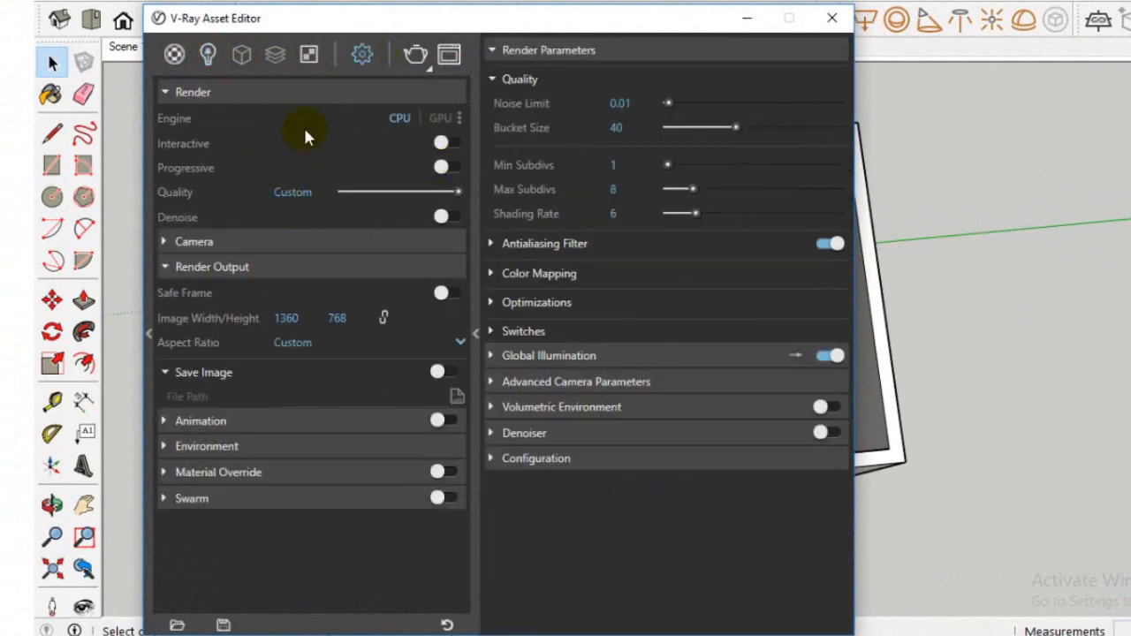
pyautogui.click(245, 242)
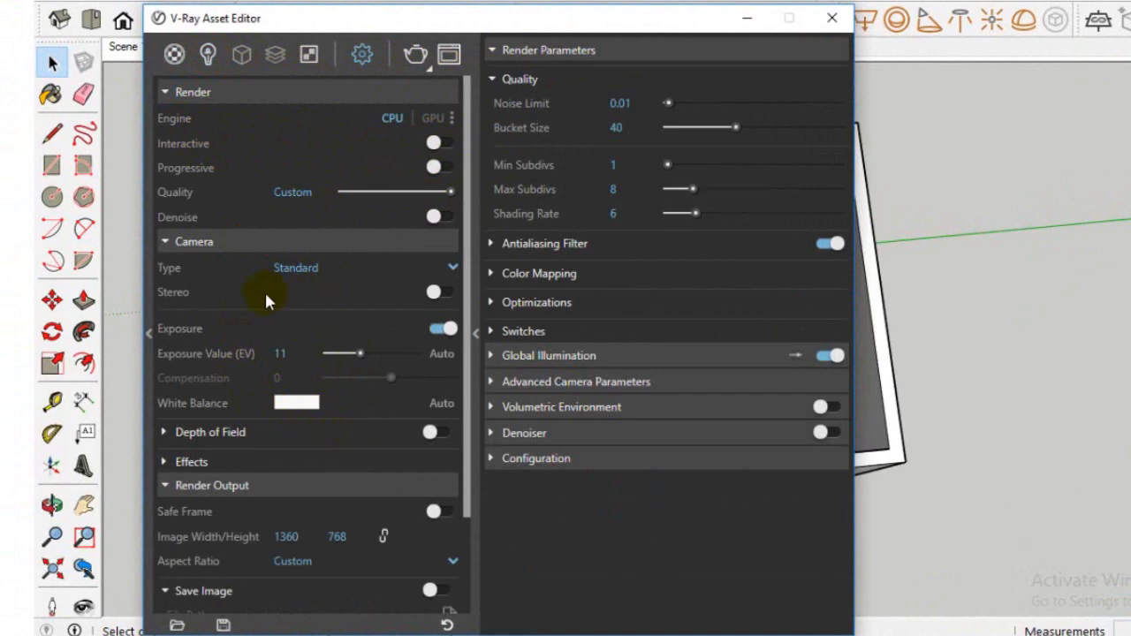
pyautogui.click(213, 244)
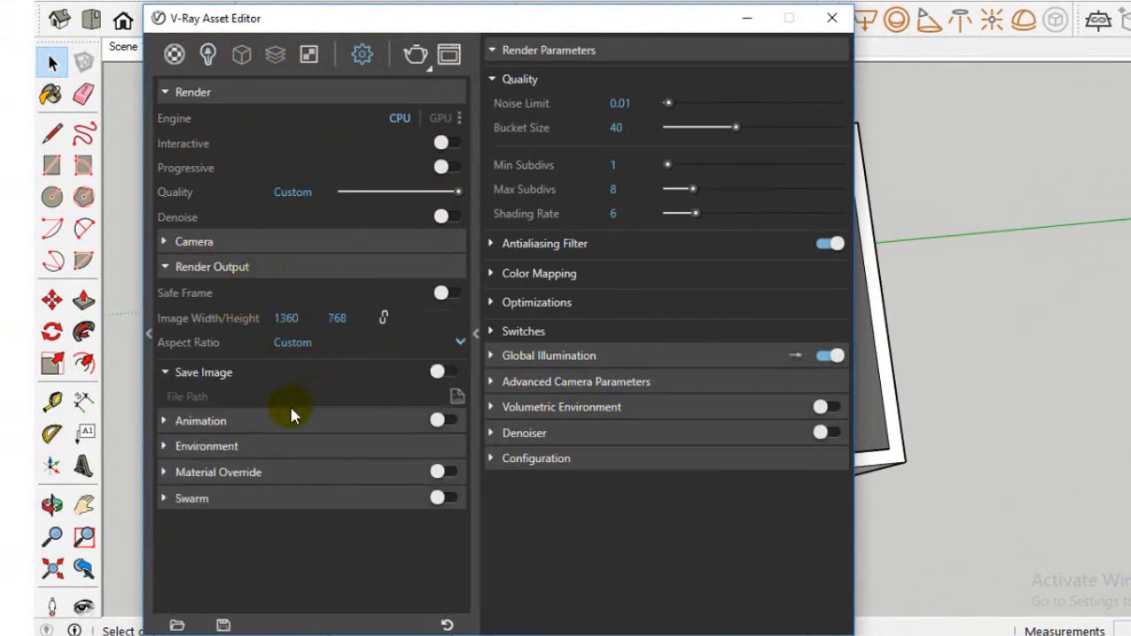
pyautogui.click(292, 452)
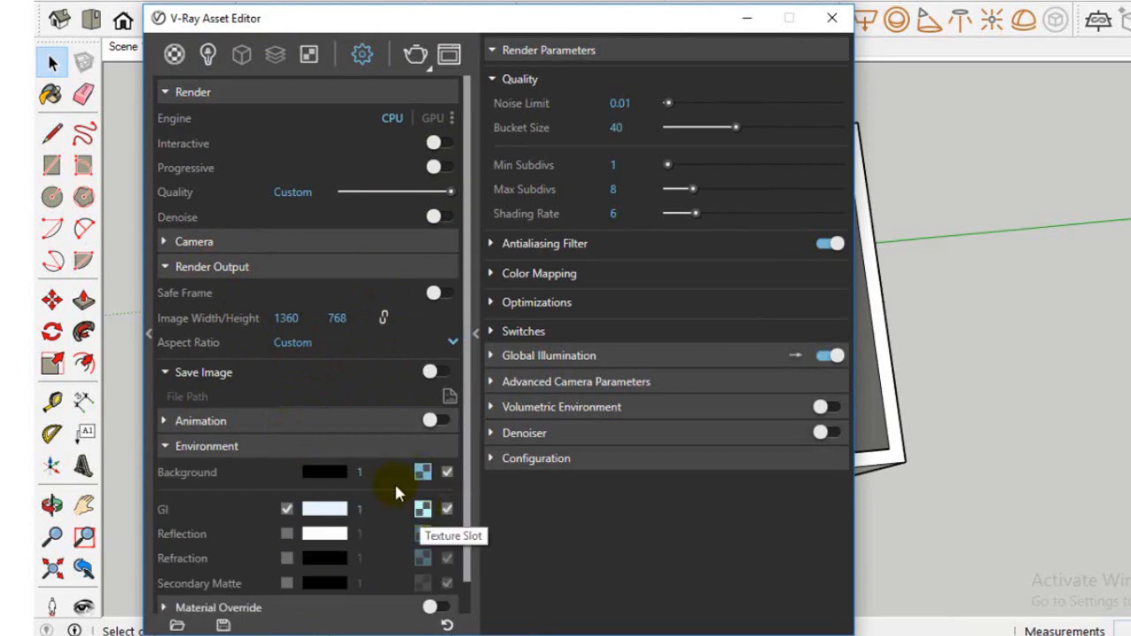
pyautogui.click(279, 453)
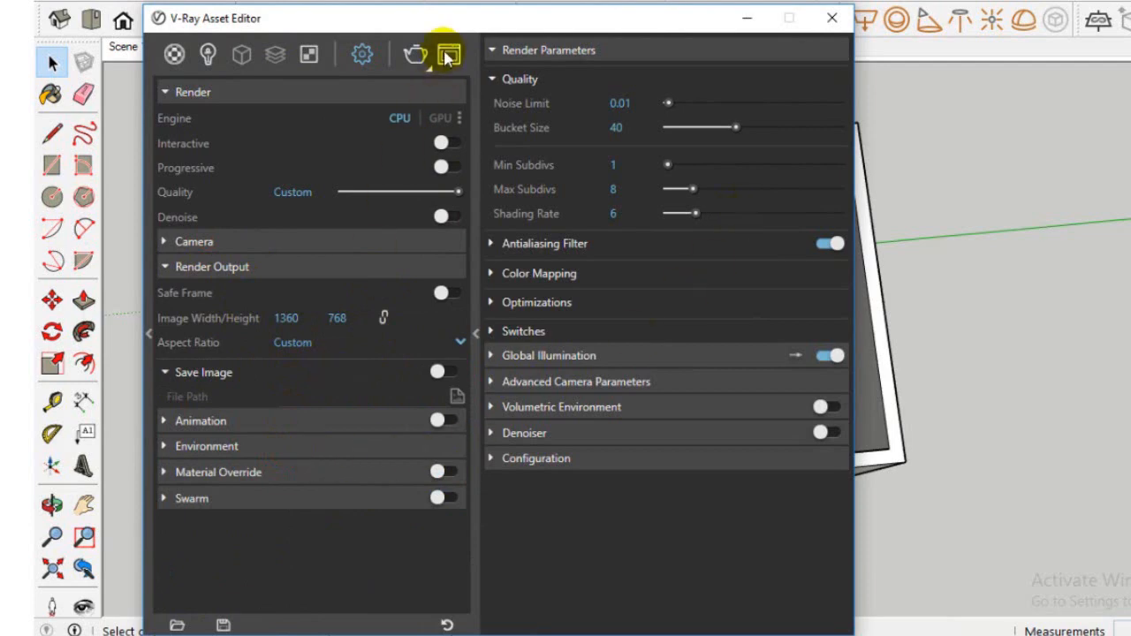
pyautogui.click(200, 241)
pyautogui.click(268, 240)
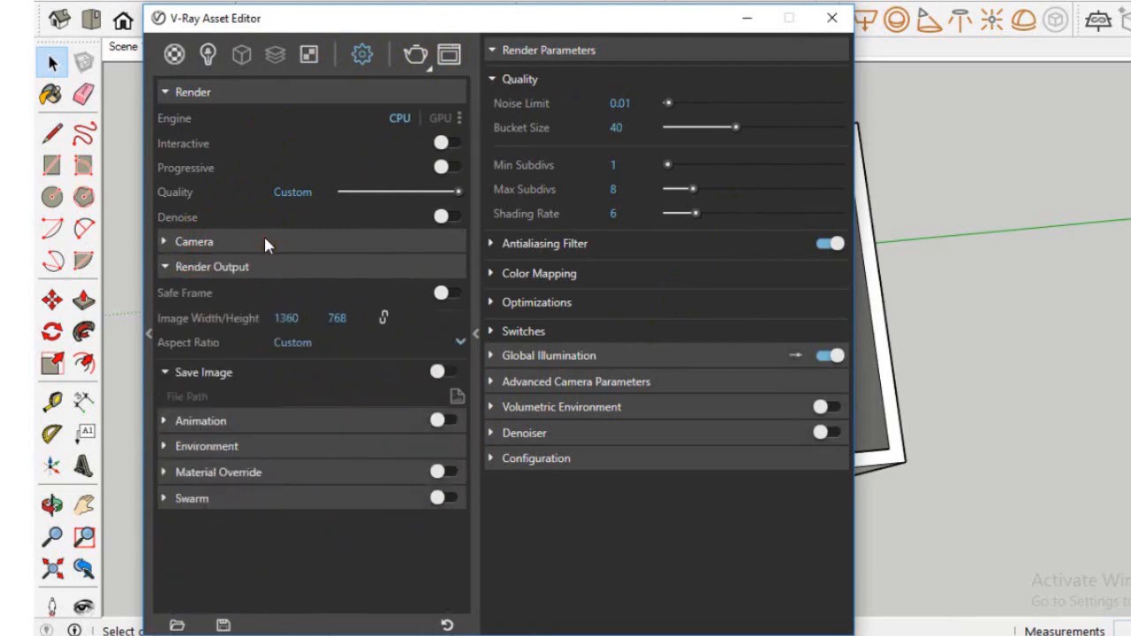
# Set the render output width to 840, lock the aspect ratio, and enter a height of 600
pyautogui.doubleClick(237, 263)
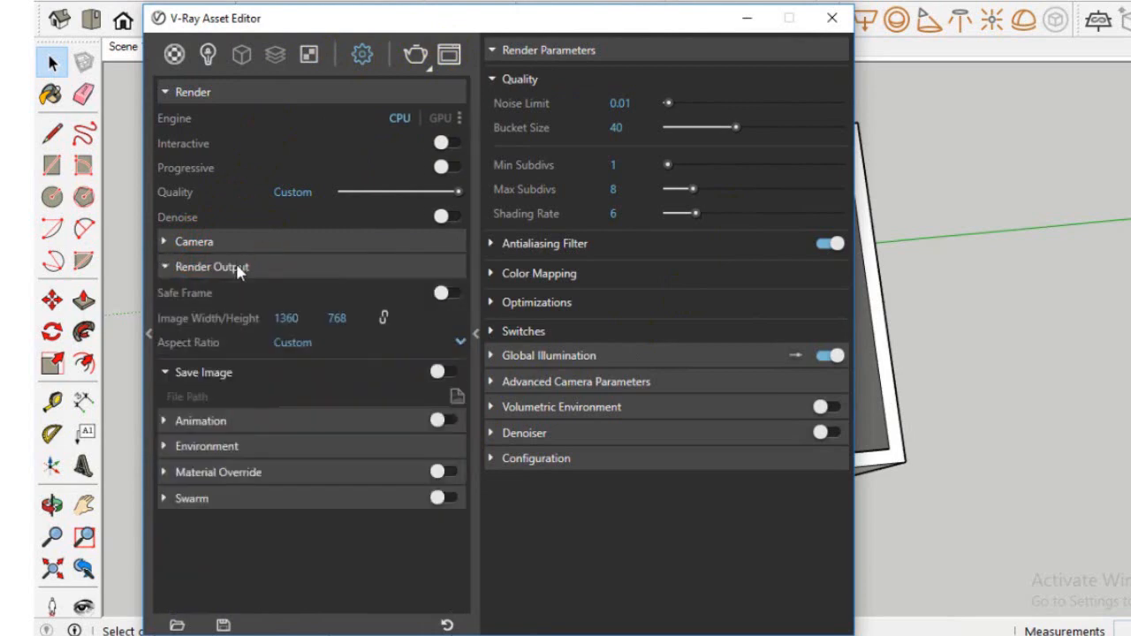
pyautogui.click(304, 319)
pyautogui.write('800')
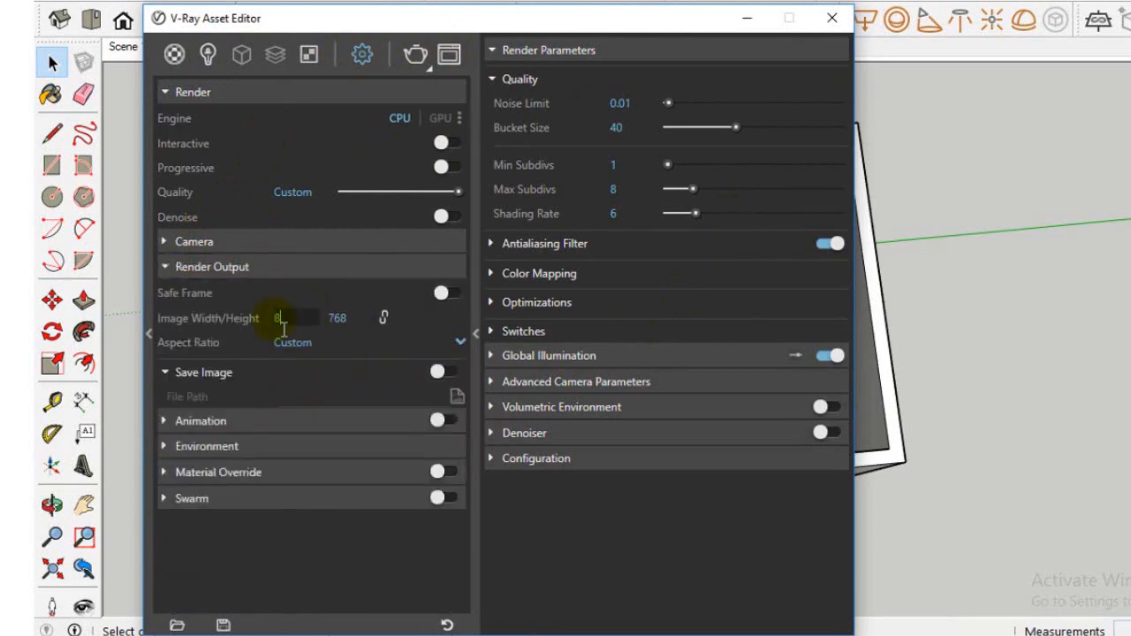
pyautogui.press('BackSpace')
pyautogui.press('BackSpace')
pyautogui.write('40')
pyautogui.click(384, 318)
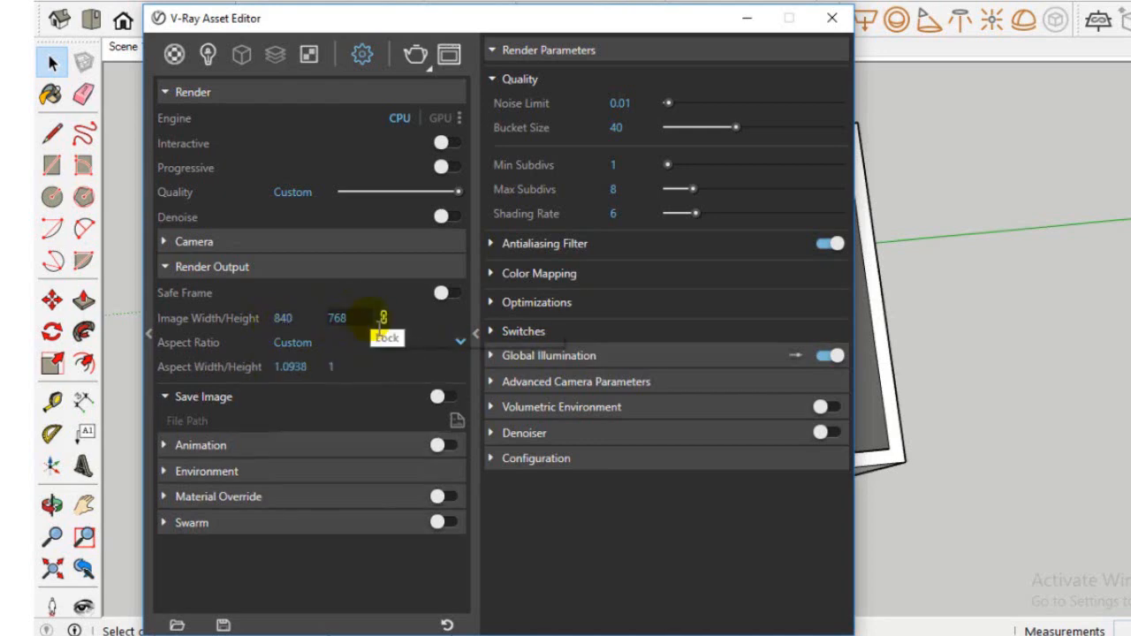
pyautogui.moveTo(353, 319); pyautogui.dragTo(326, 329)
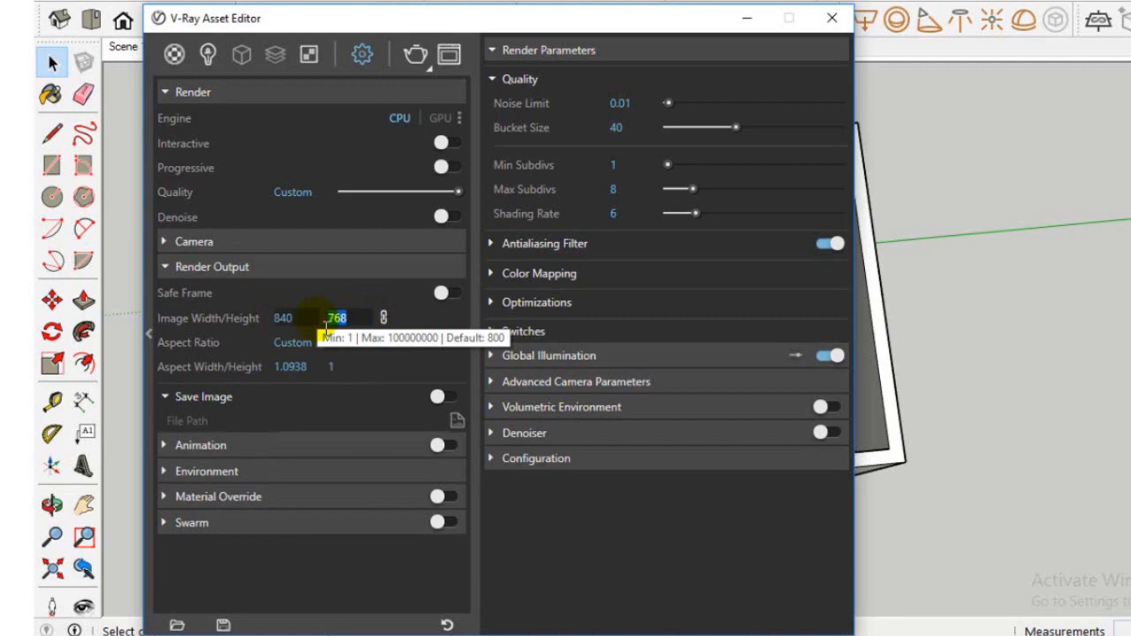
pyautogui.write('600')
pyautogui.press('Return')
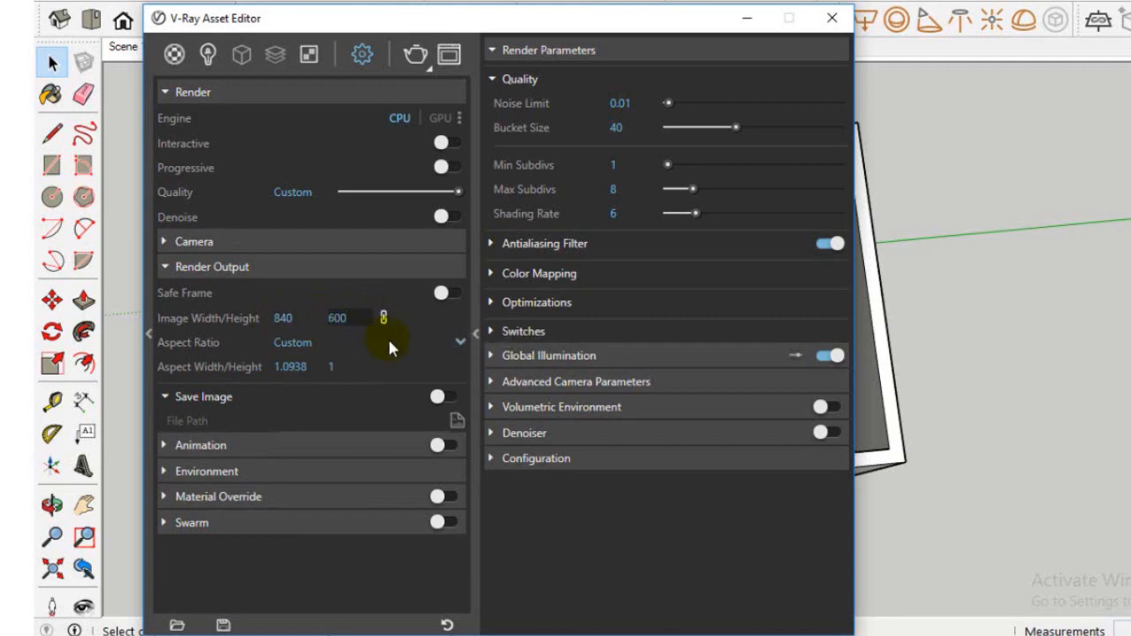
pyautogui.click(387, 340)
# Enable Safe Frame for the render output and switch the model to the saved Scene 1 view
pyautogui.click(442, 292)
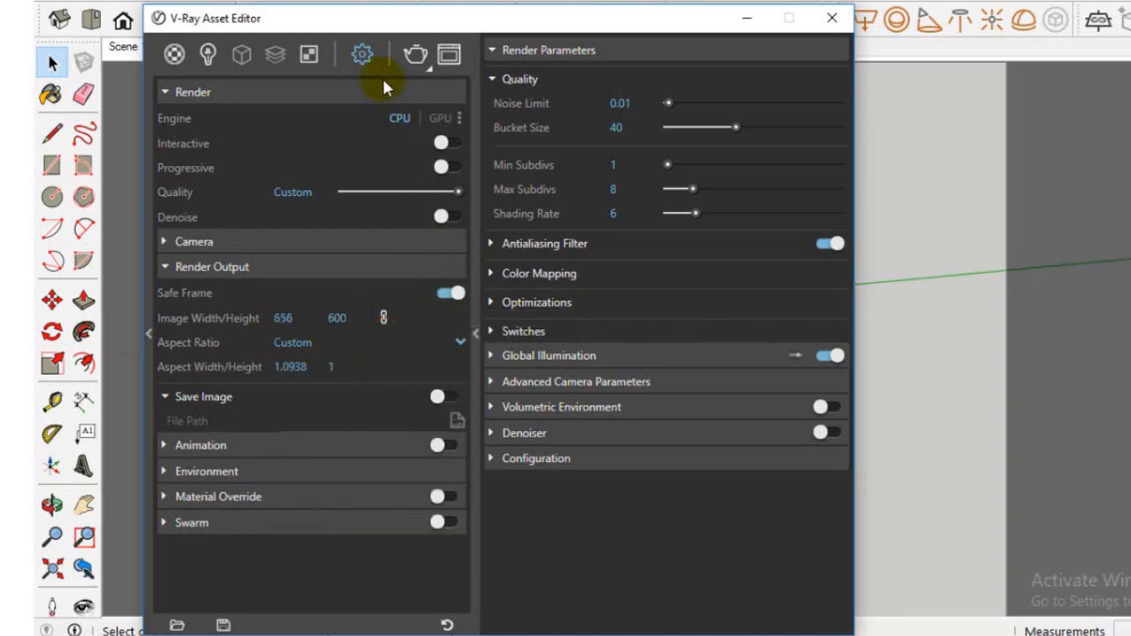
pyautogui.click(747, 18)
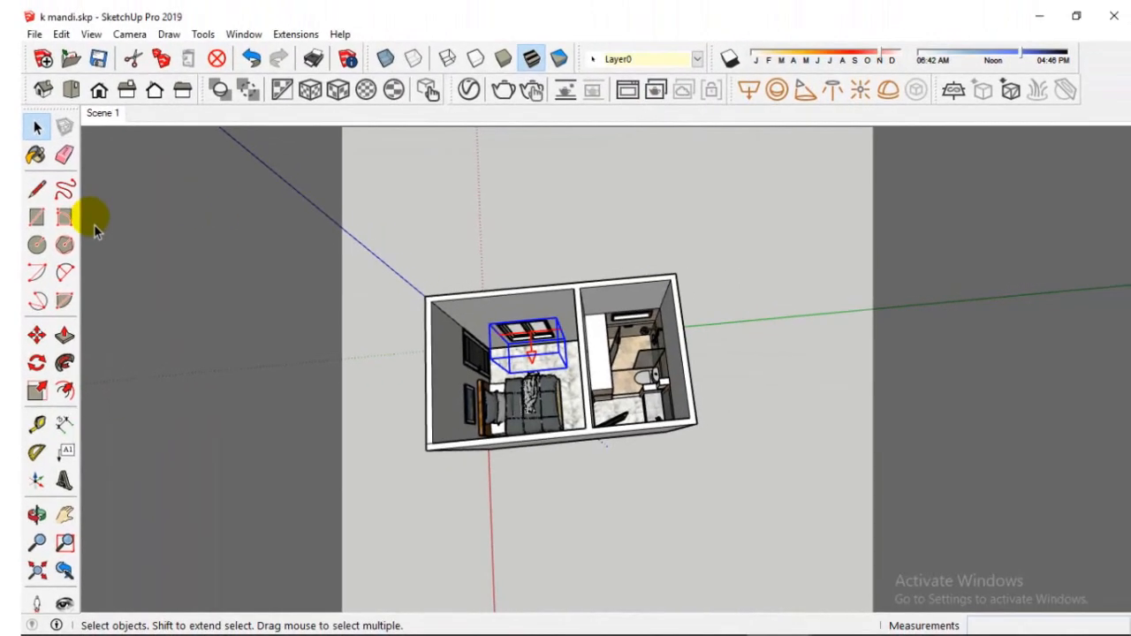
pyautogui.scroll(4, 560, 380)
pyautogui.moveTo(561, 380); pyautogui.dragTo(579, 351, button='middle')
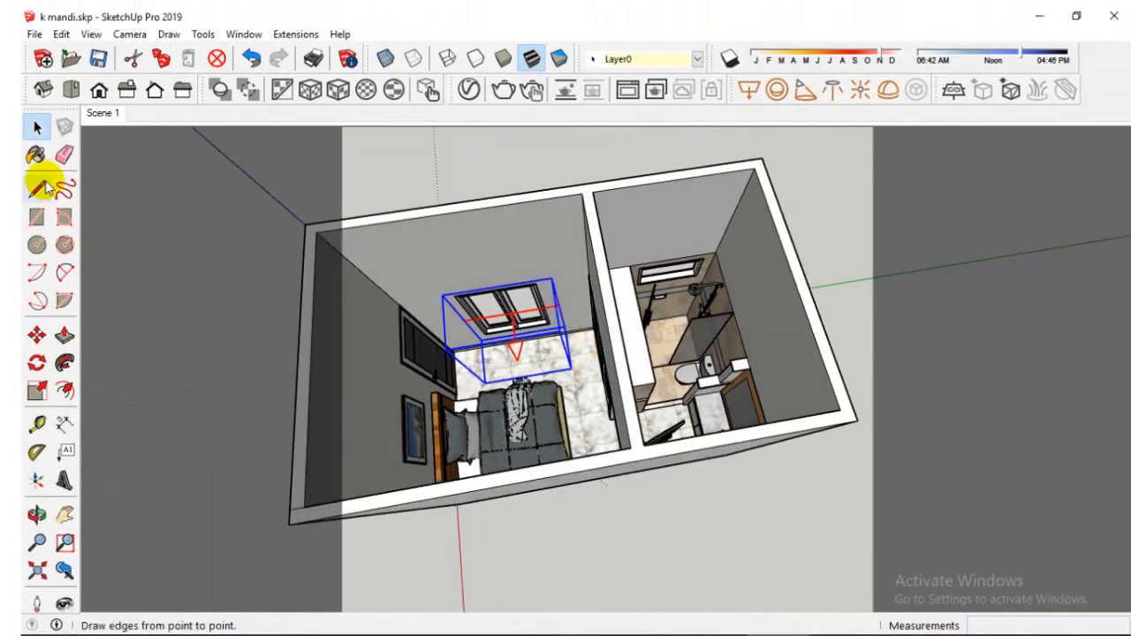
pyautogui.click(102, 115)
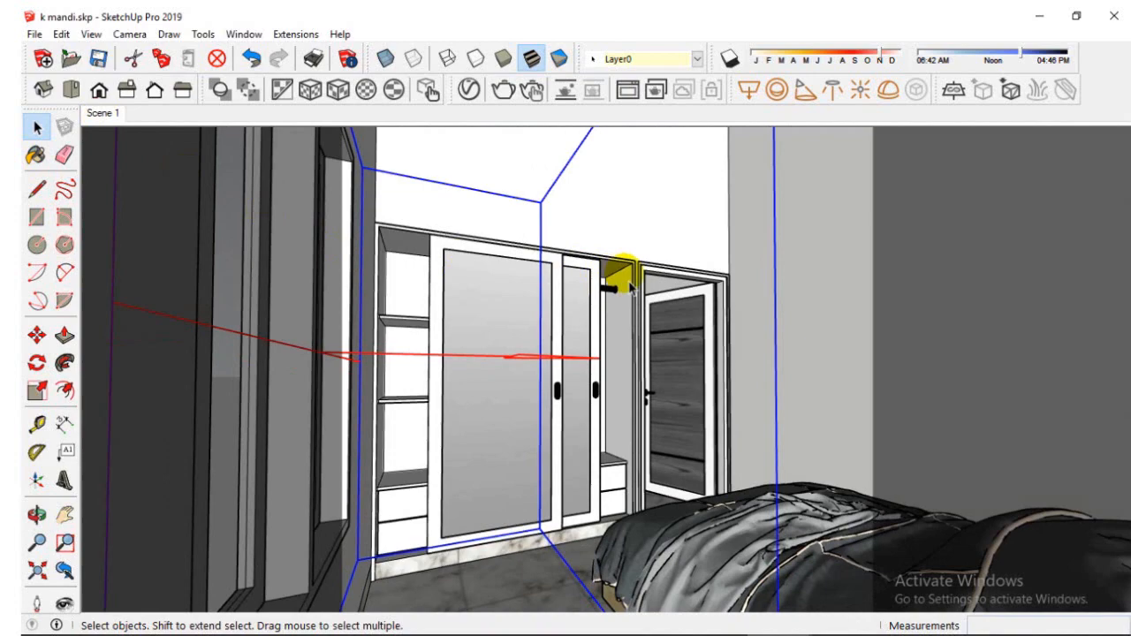
# Set the V-Ray render output to 1200 by 870 with the aspect ratio unlocked
pyautogui.click(468, 92)
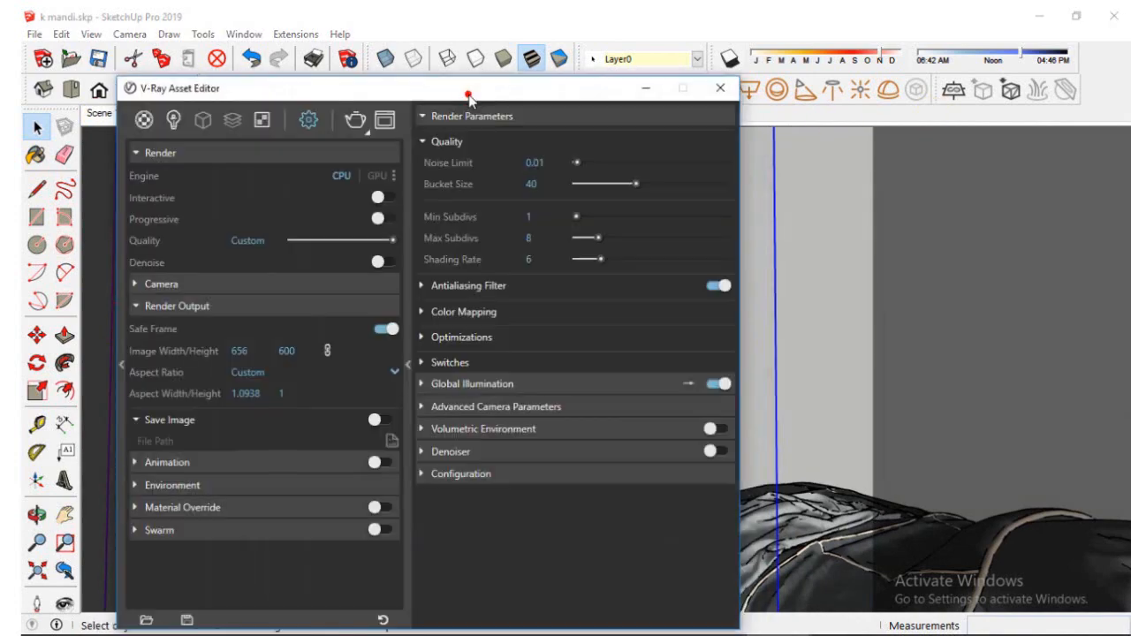
pyautogui.click(263, 352)
pyautogui.press('Return')
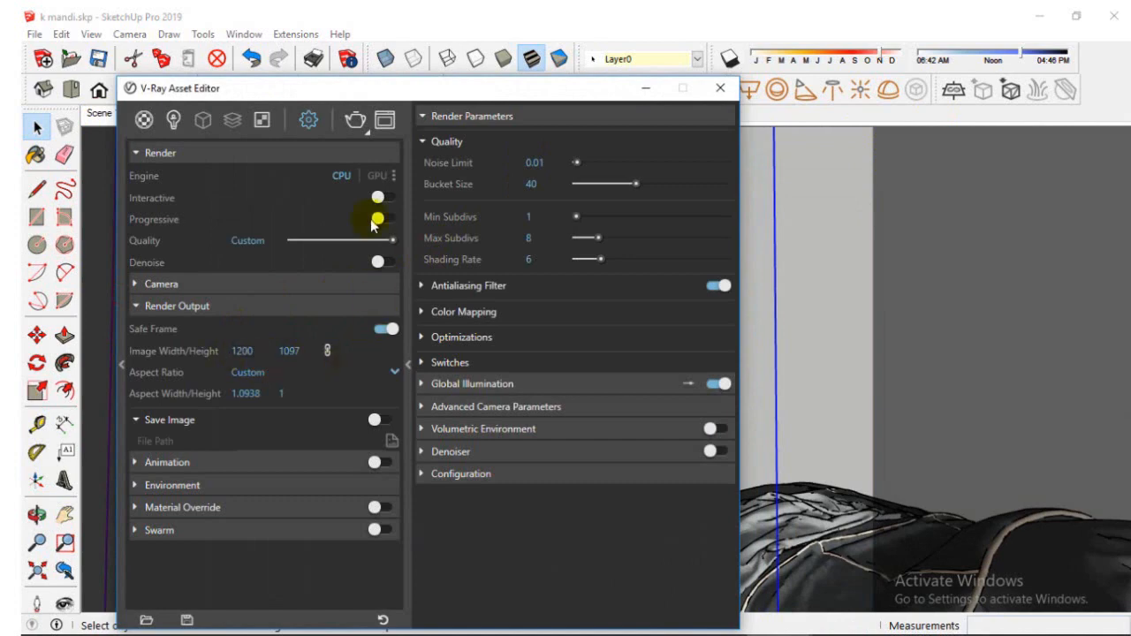
pyautogui.click(291, 352)
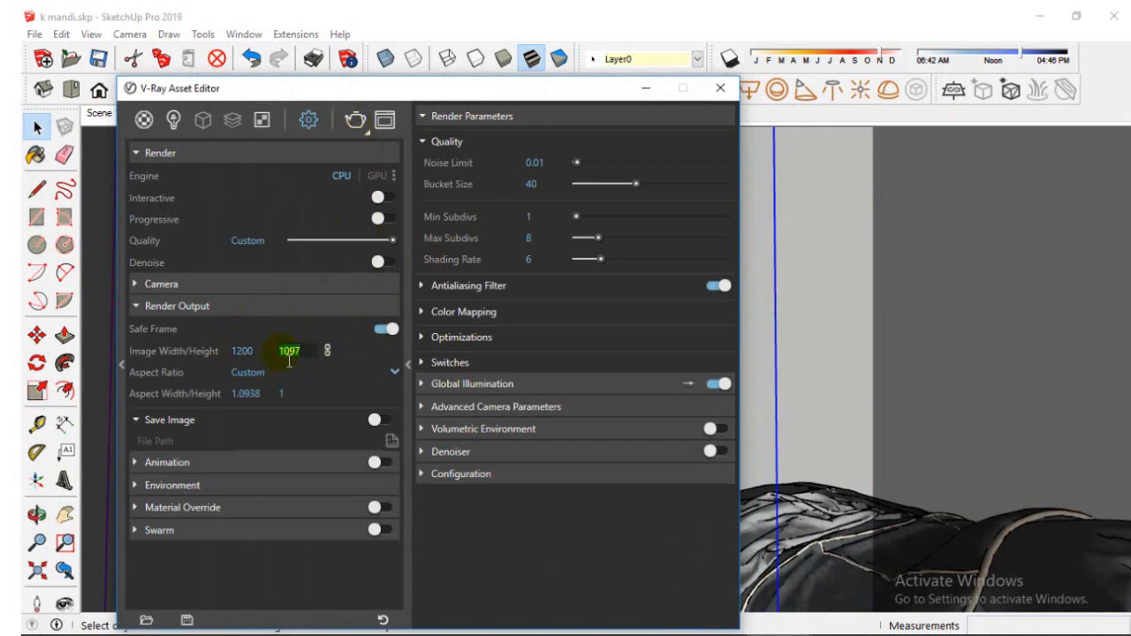
pyautogui.click(327, 351)
pyautogui.click(281, 354)
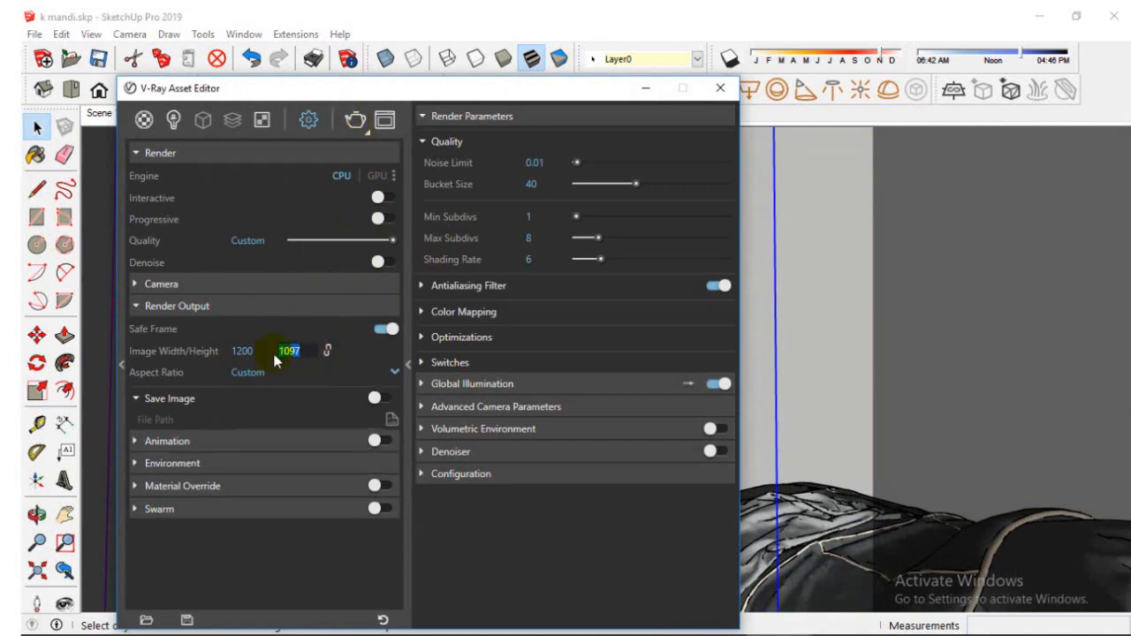
pyautogui.write('870')
pyautogui.press('Return')
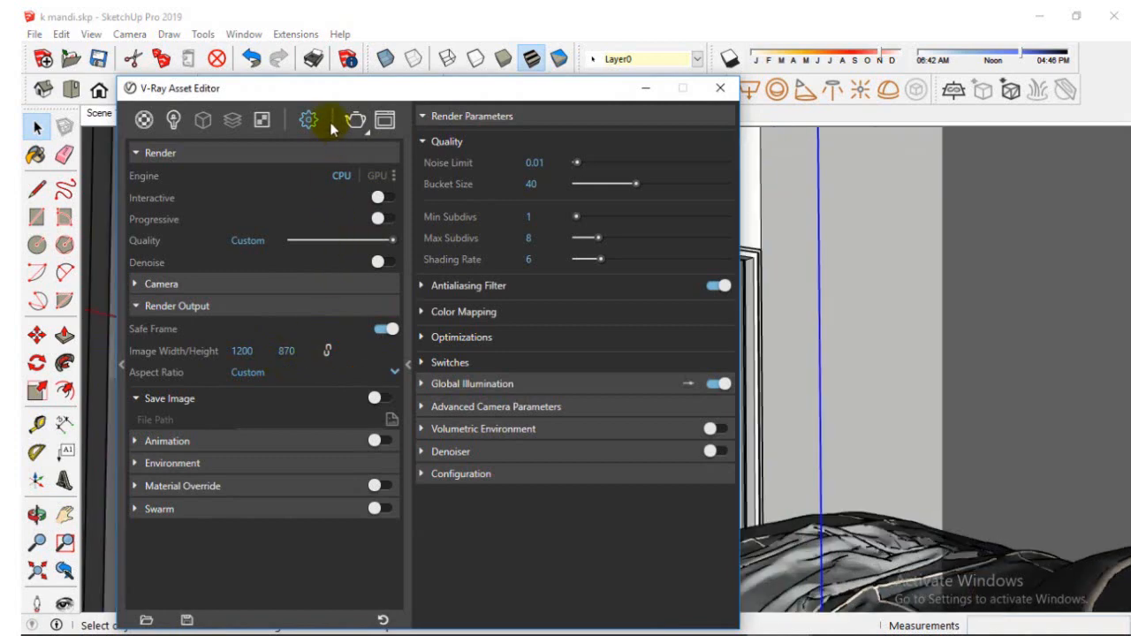
pyautogui.click(645, 88)
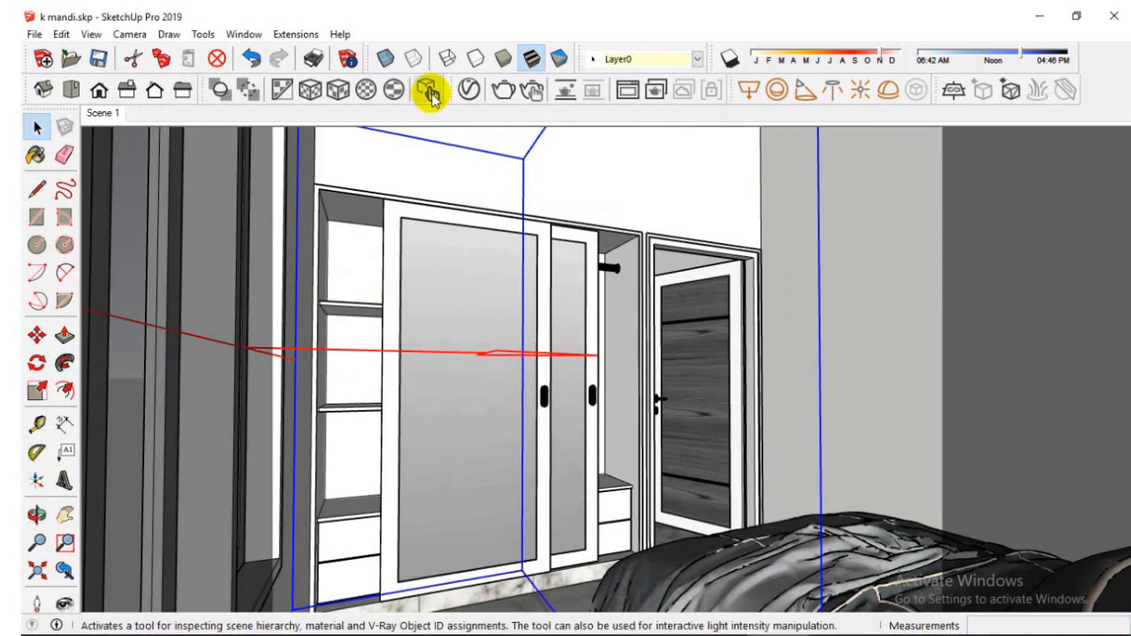
# Start a non-interactive V-Ray render of Scene 1, reposition the frame buffer, and close the progress window
pyautogui.click(469, 89)
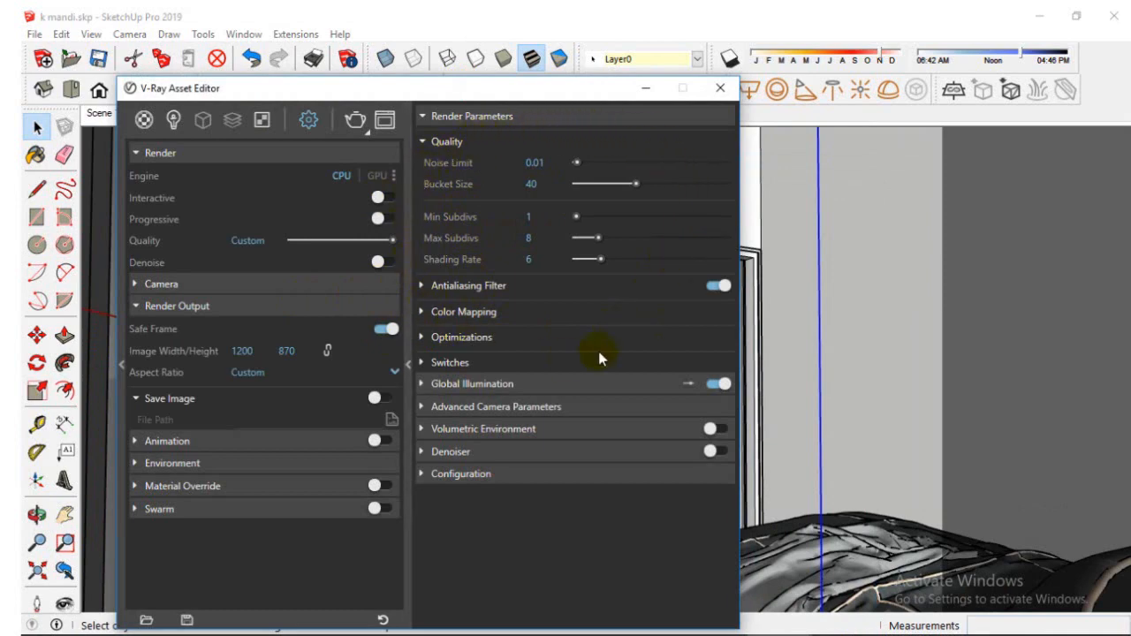
pyautogui.click(645, 87)
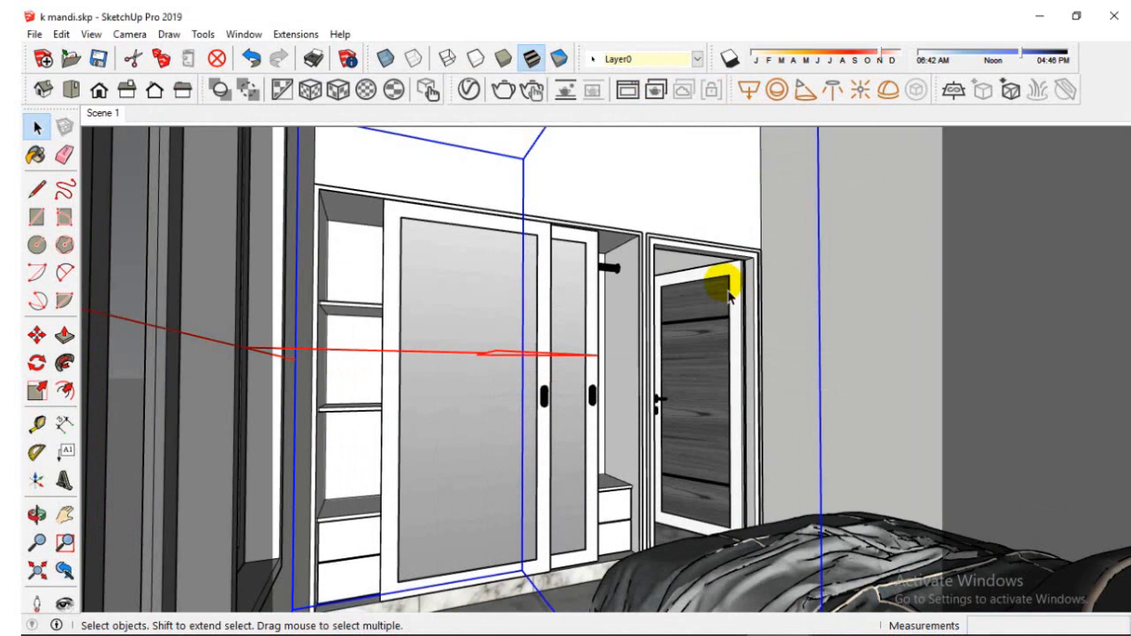
pyautogui.click(501, 92)
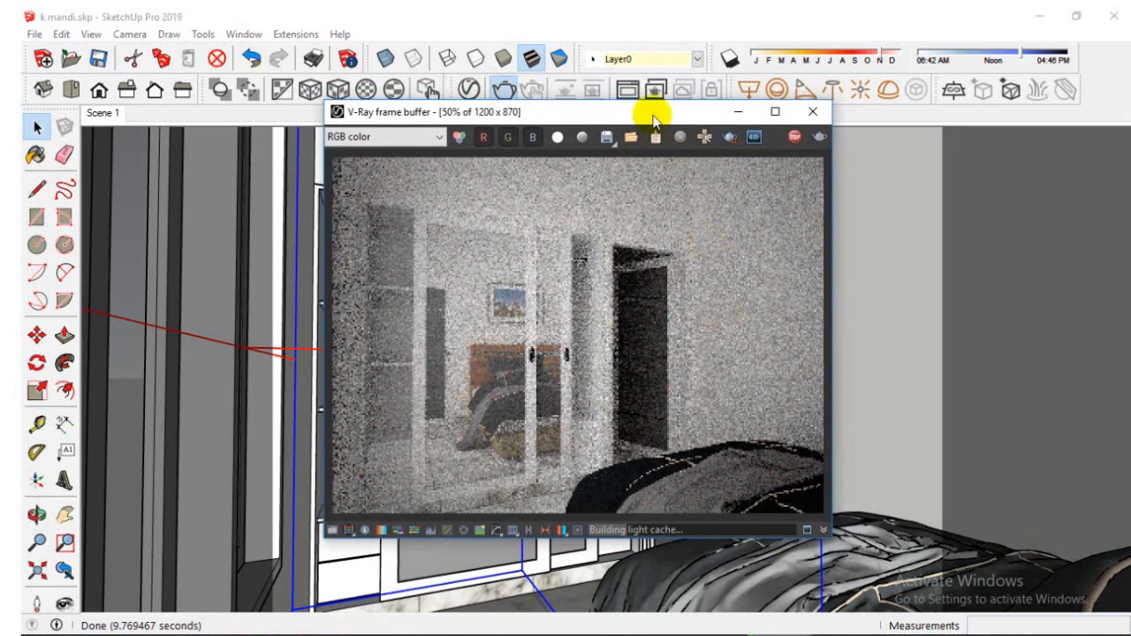
pyautogui.moveTo(653, 115); pyautogui.dragTo(591, 146)
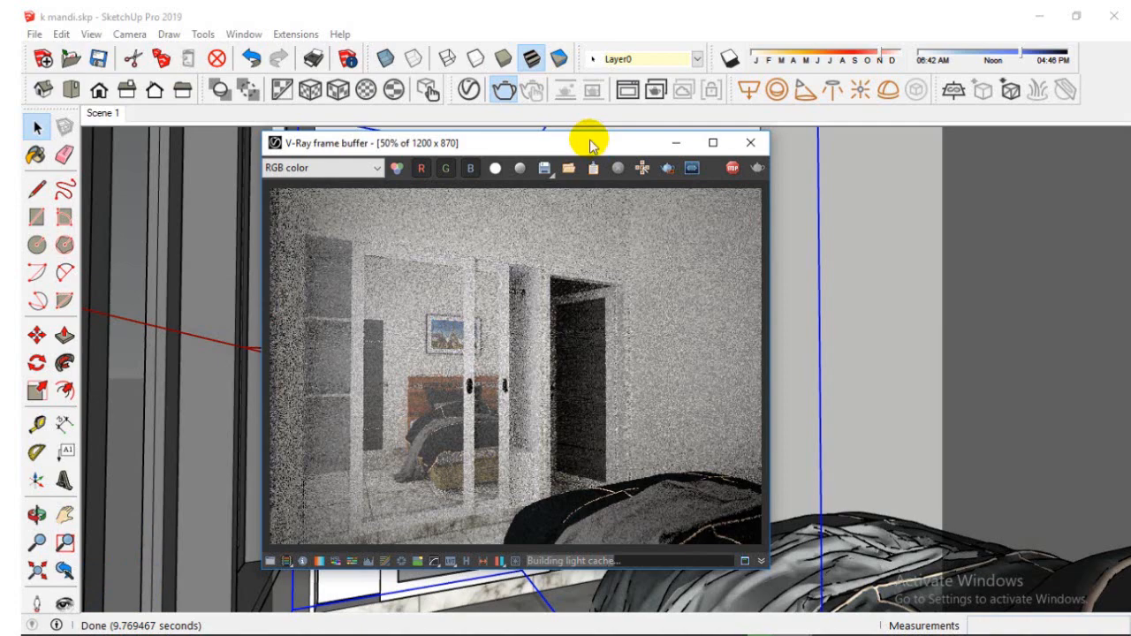
pyautogui.moveTo(606, 183); pyautogui.dragTo(875, 188)
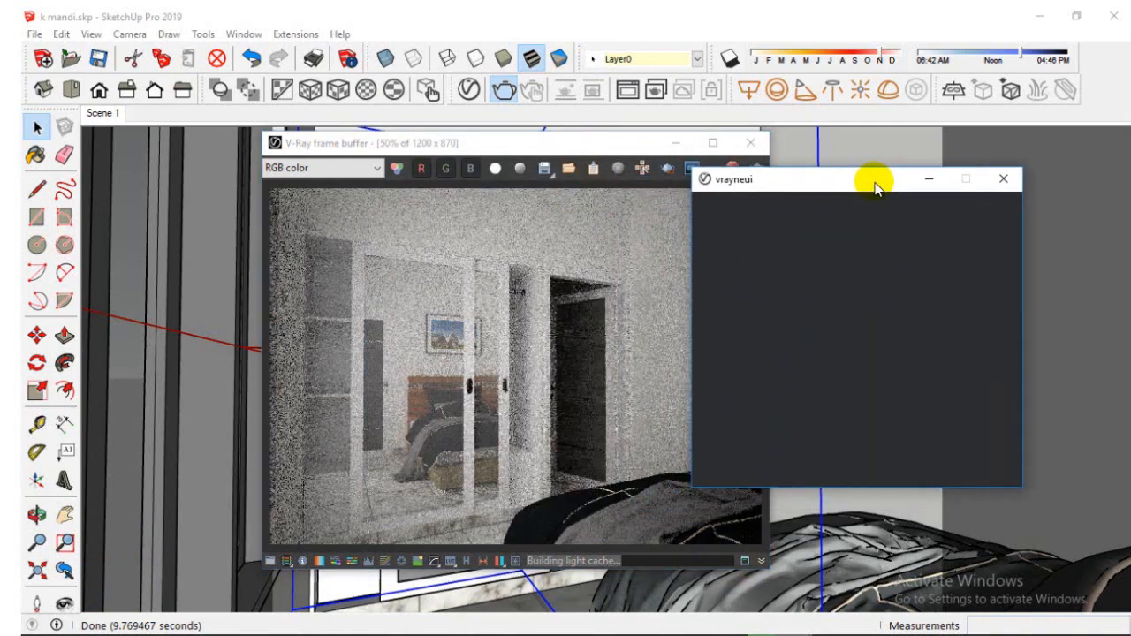
pyautogui.click(1003, 182)
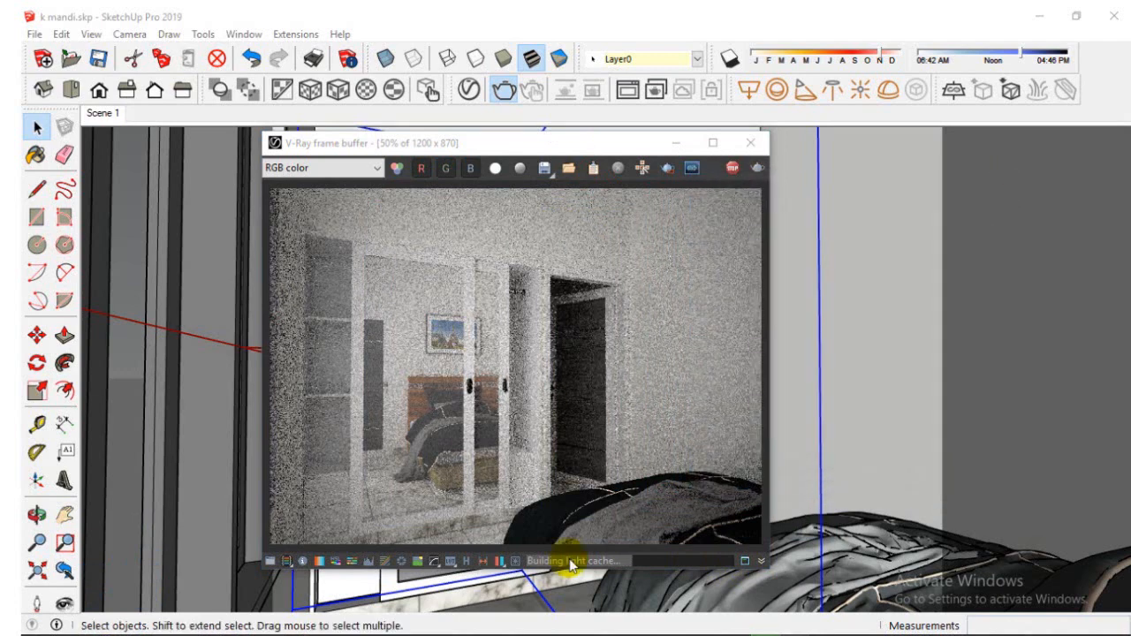